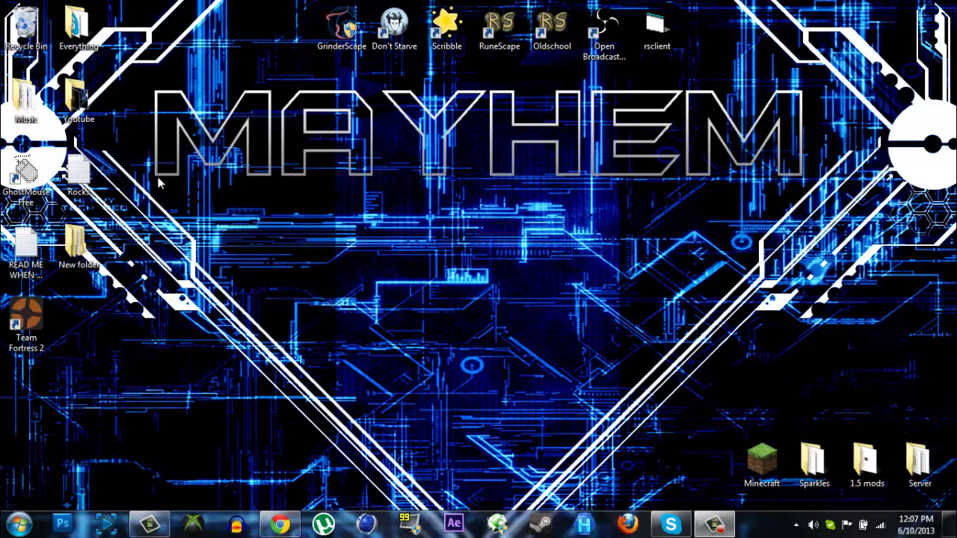
- Switch to Chrome and download the Project64 v2.1 installer from the Project64 site's downloads page
mouse_move(153, 177)
left_mouse_down()
mouse_move(815, 55)
mouse_move(857, 73)
mouse_move(814, 80)
mouse_move(607, 180)
mouse_move(157, 193)
mouse_move(157, 176)
left_mouse_up()
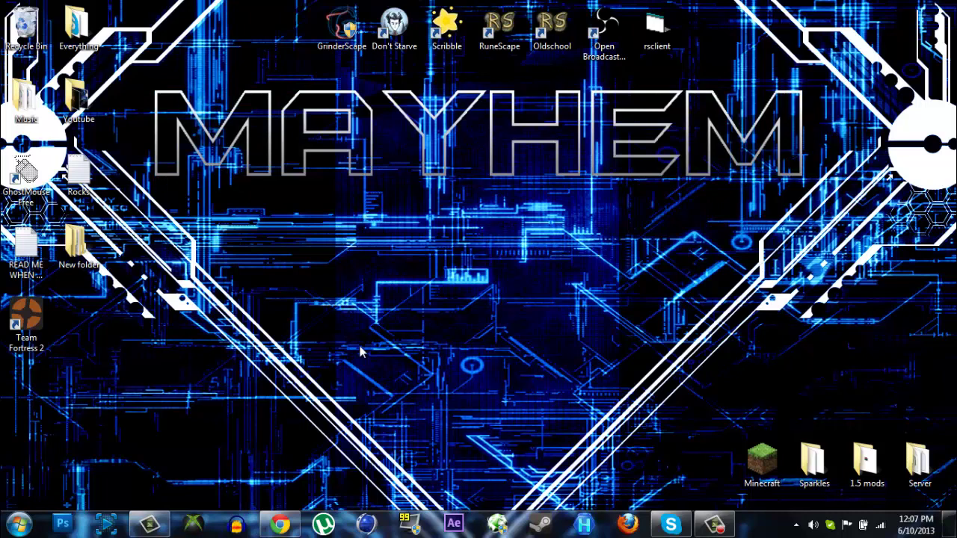
left_click(280, 524)
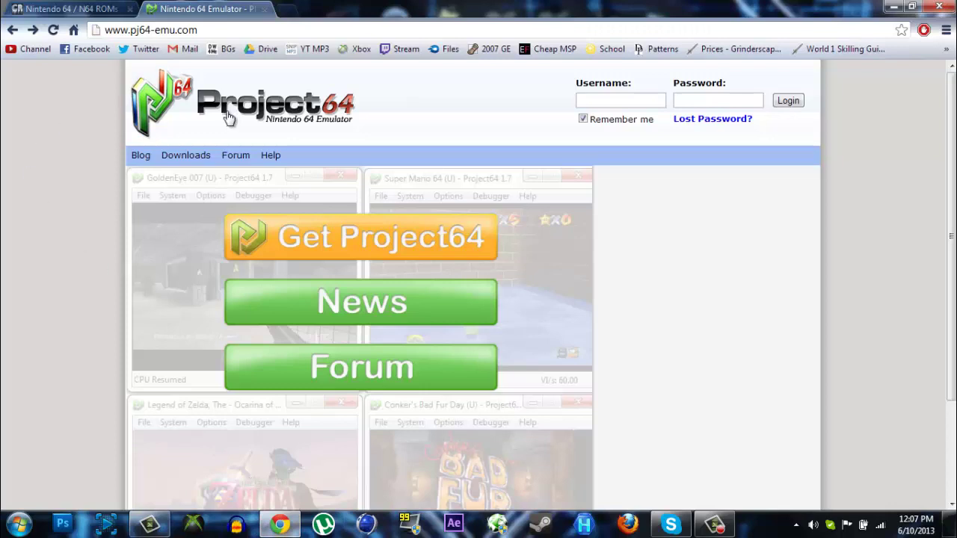
left_click(313, 243)
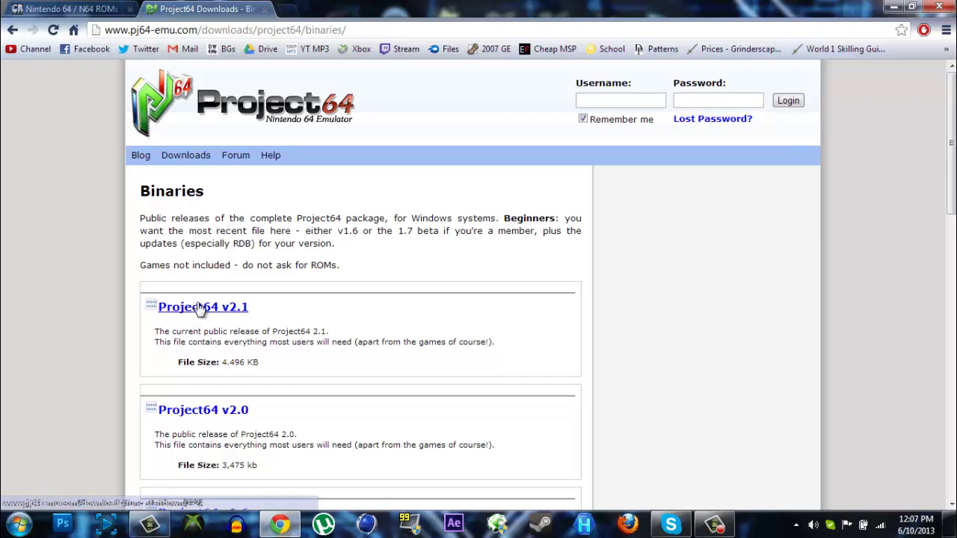
left_click(186, 156)
left_click(226, 312)
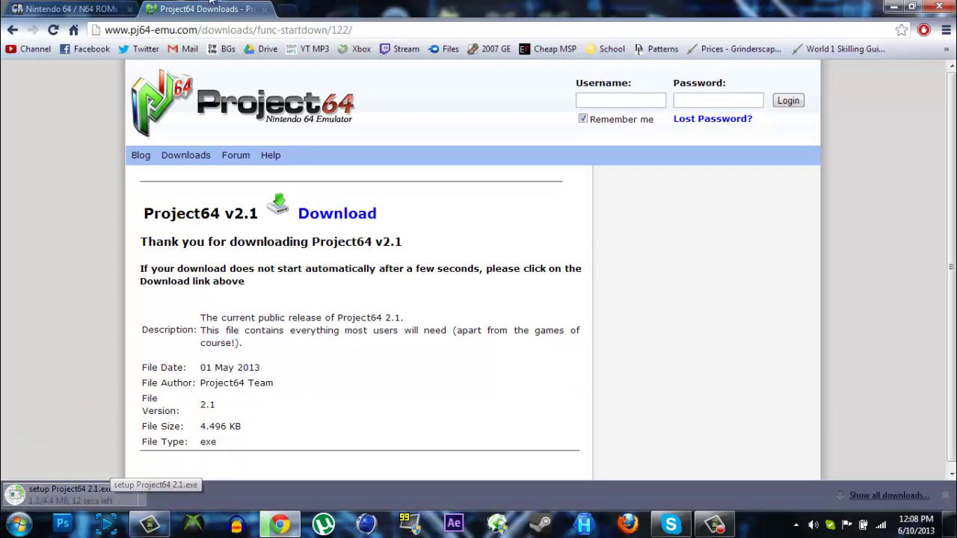
- Create a desktop folder named Roms and place it directly below the existing New folder
left_click(890, 7)
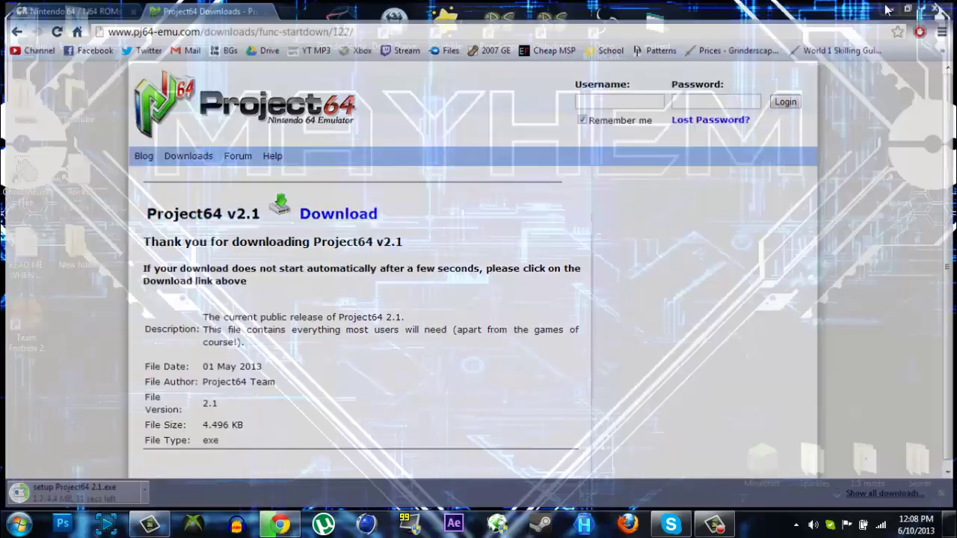
right_click(204, 212)
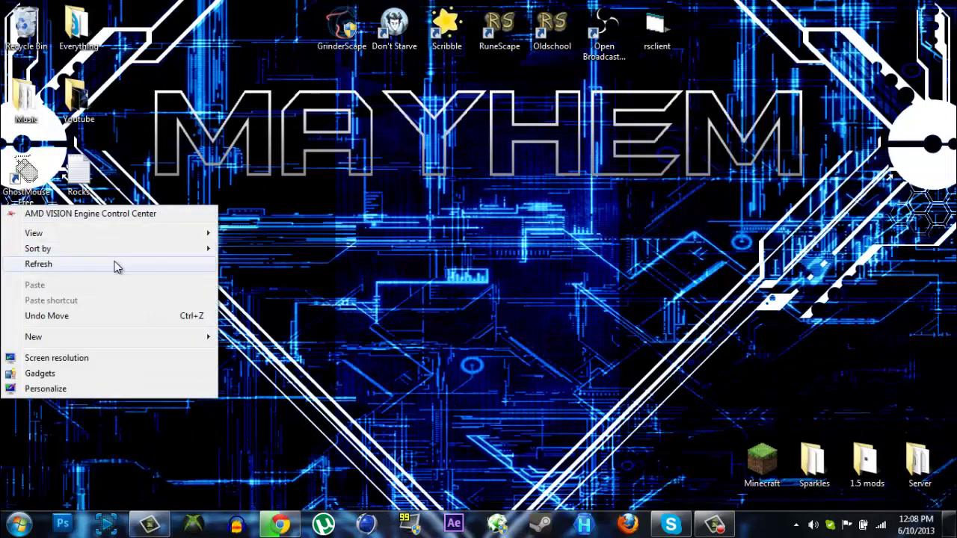
mouse_move(80, 342)
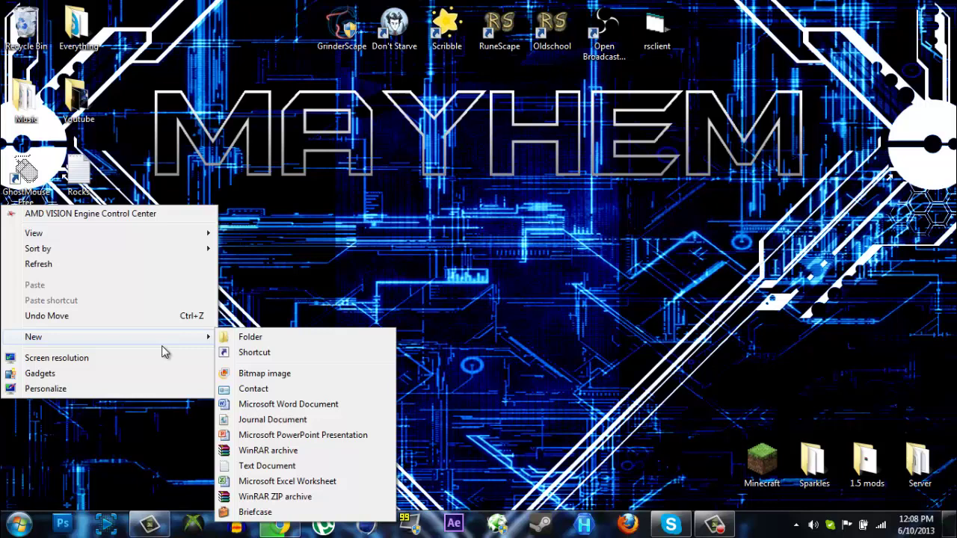
left_click(247, 337)
key("Return")
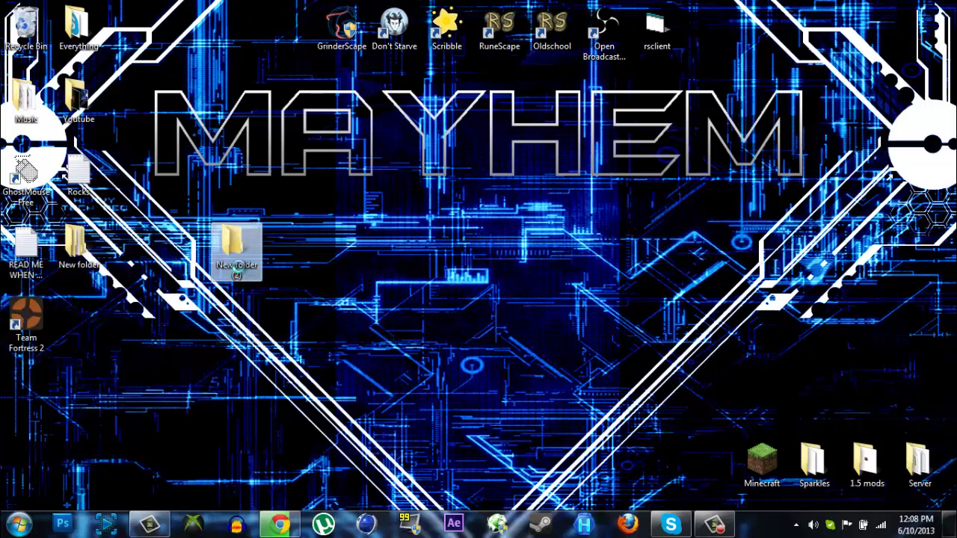
key("Menu")
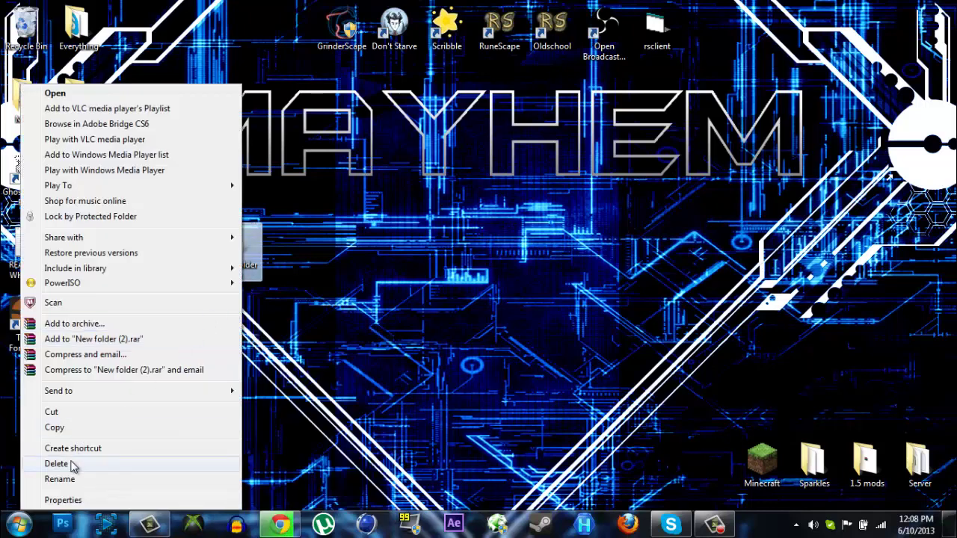
left_click(75, 479)
key("BackSpace")
type("R")
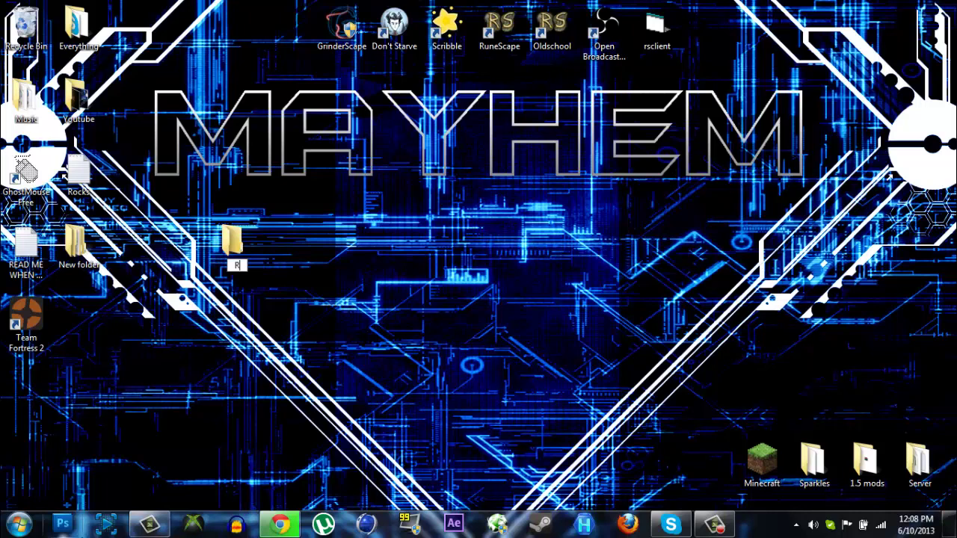
type("oms")
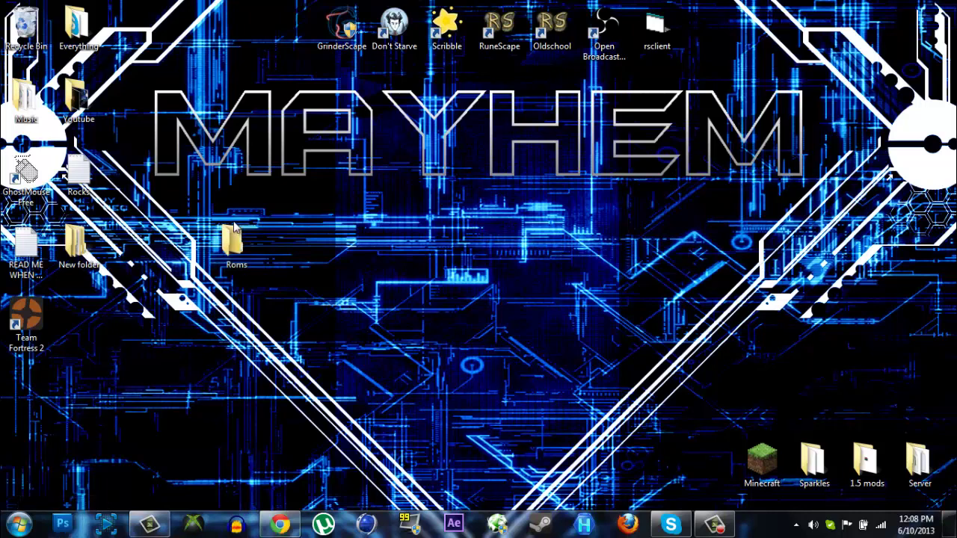
left_click_drag(235, 246, 112, 314)
right_click(192, 222)
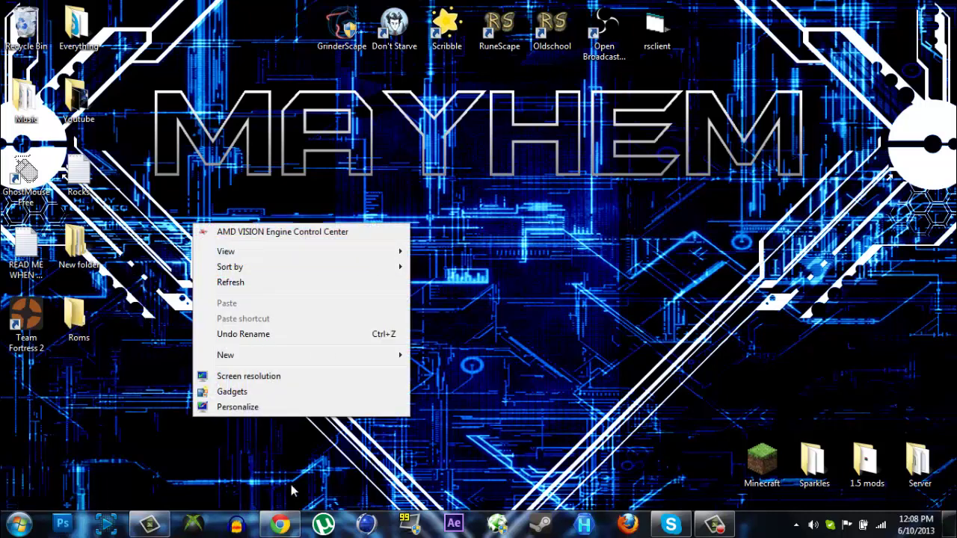
left_click(410, 462)
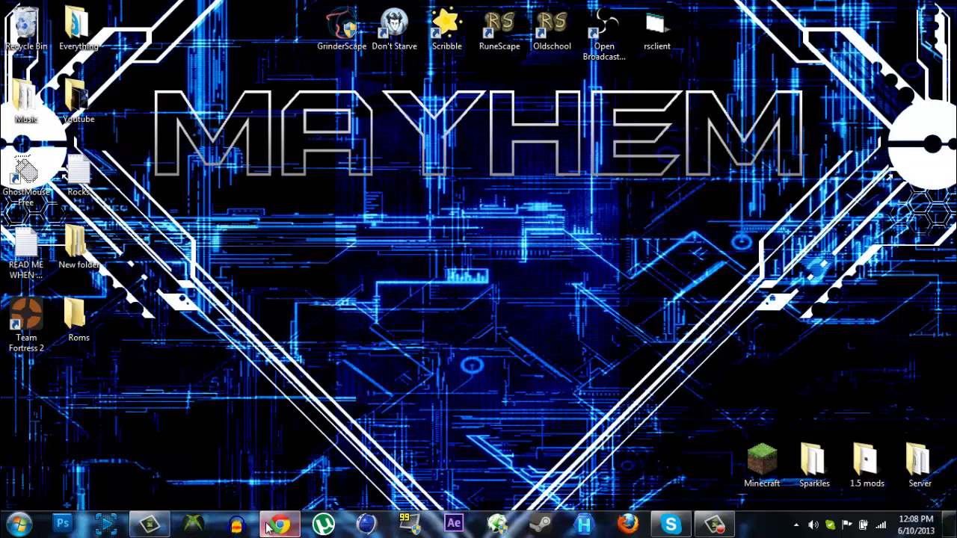
- Return to Chrome, run the downloaded setup Project64 2.1.exe past the security warning, and minimize the browser
left_click(294, 522)
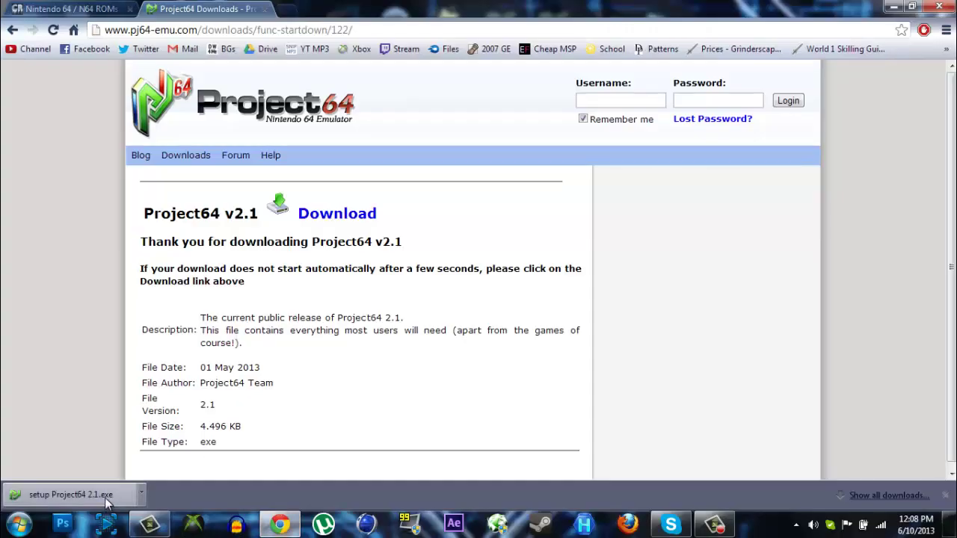
left_click(105, 499)
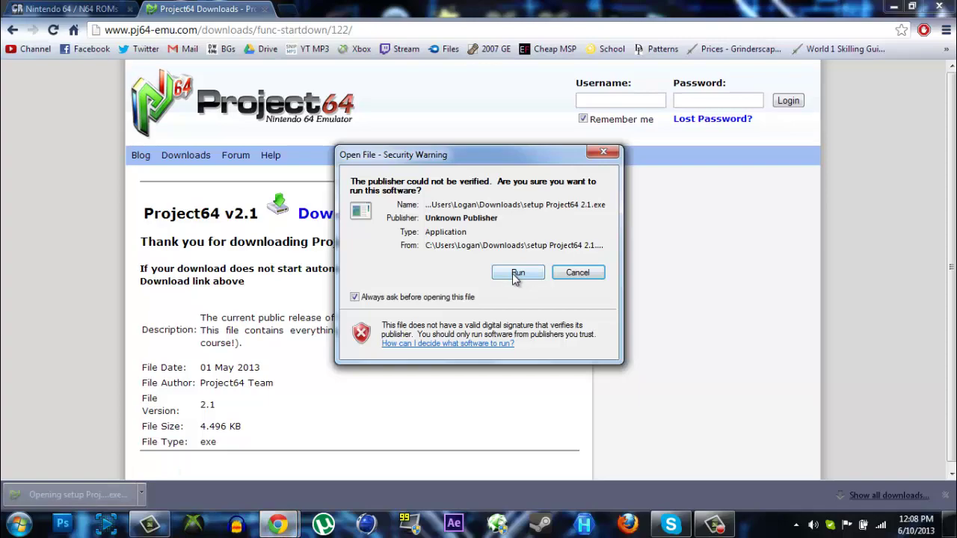
left_click(516, 273)
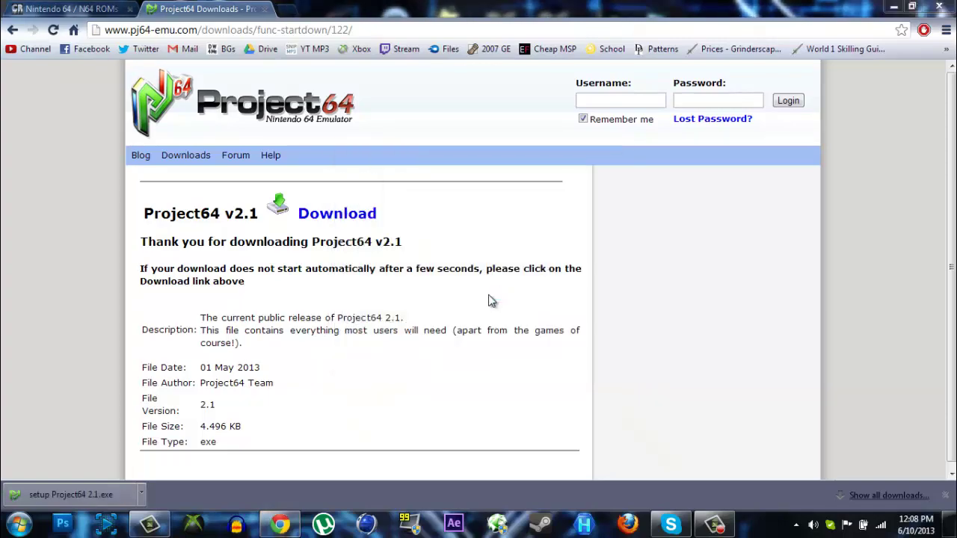
left_click(893, 6)
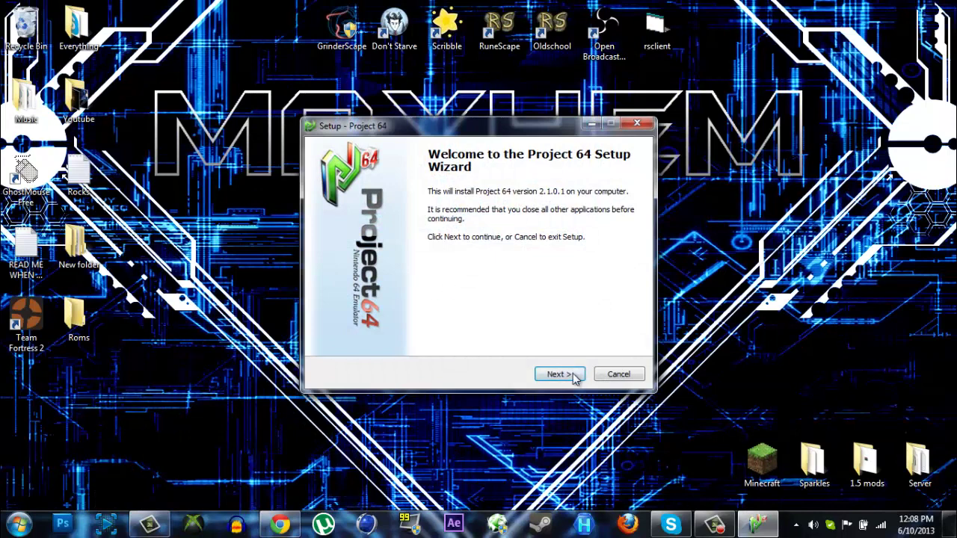
- In the Project 64 setup, choose the Advanced option and decline the Delta Toolbar, its default search engine and its homepage settings
left_click(571, 376)
left_click(565, 381)
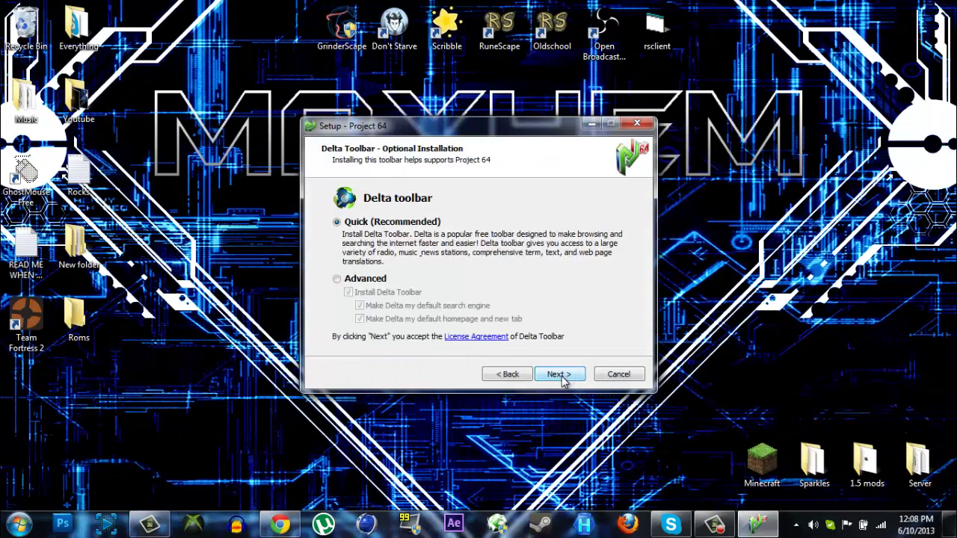
left_click(339, 283)
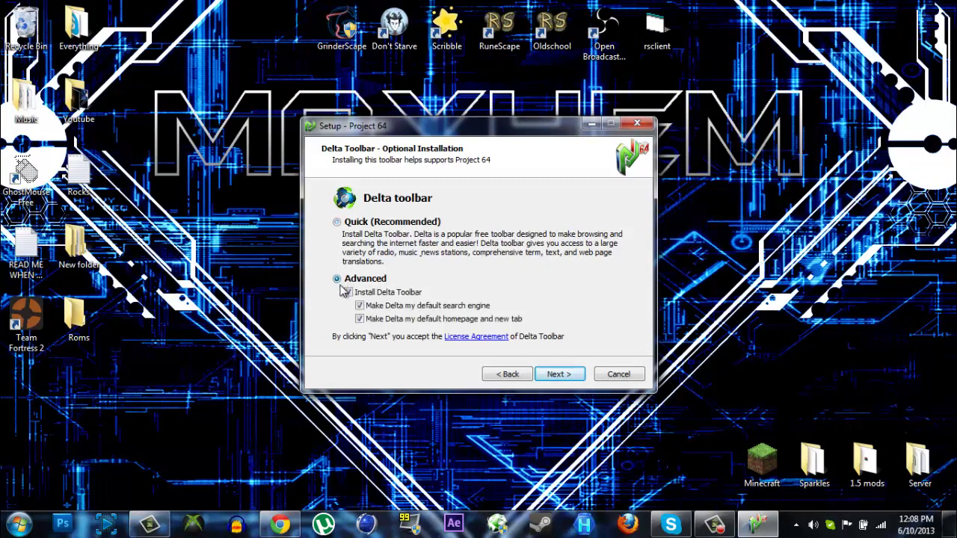
left_click(348, 292)
left_click(360, 305)
left_click(360, 318)
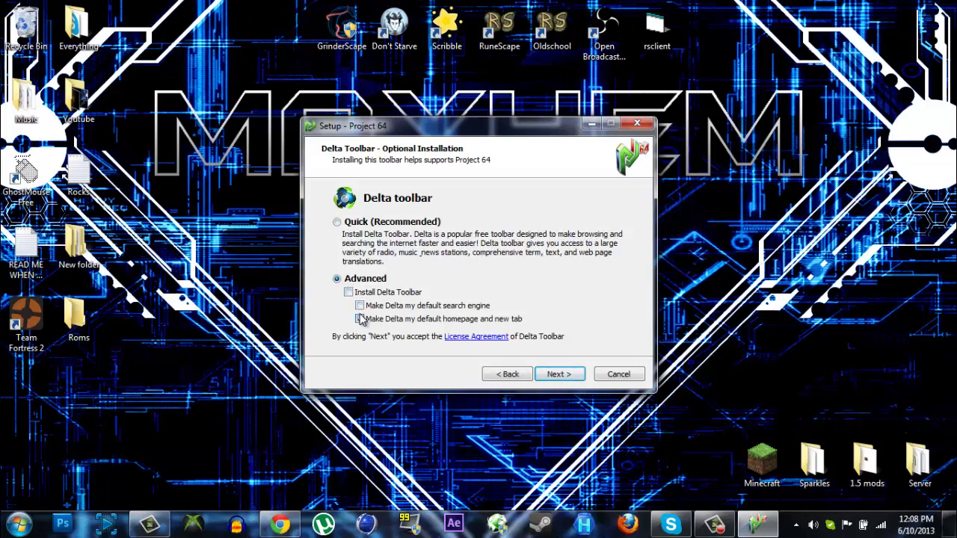
left_click(559, 378)
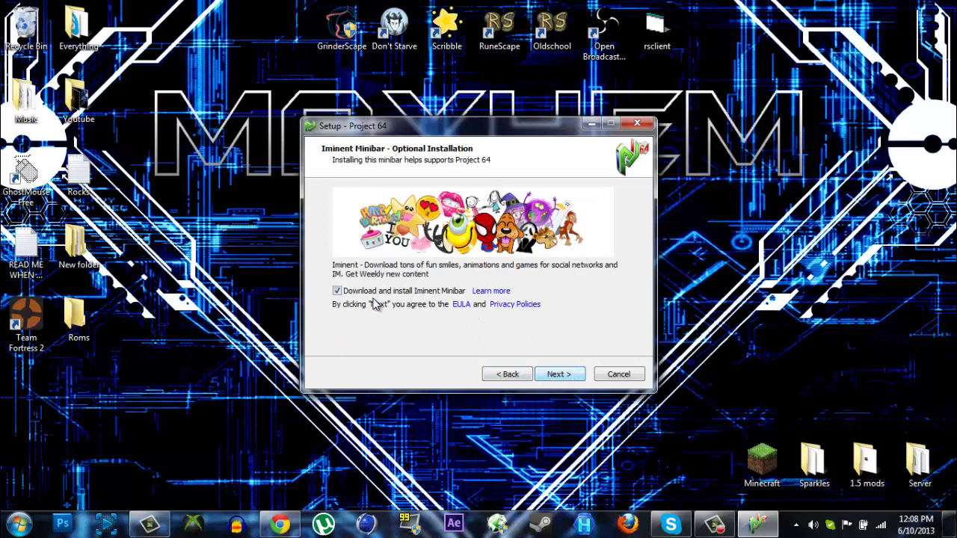
- Complete the Project 64 installation without the Iminent Minibar and launch the emulator on finishing
left_click(341, 293)
left_click(560, 373)
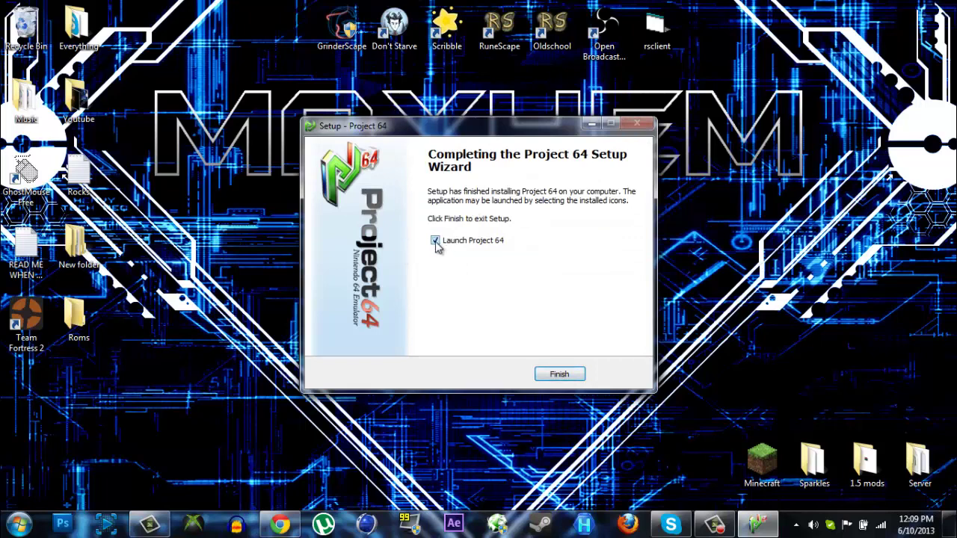
left_click(560, 377)
left_click(471, 299)
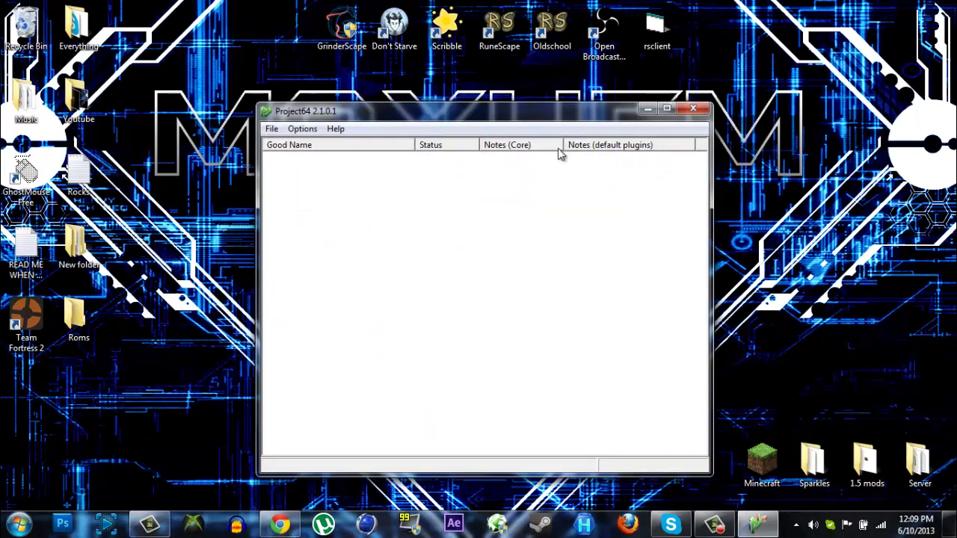
- Minimize Project64, switch to Chrome, and open the Super Mario 64 page from CoolROM's top downloaded Nintendo 64 list
left_click(647, 109)
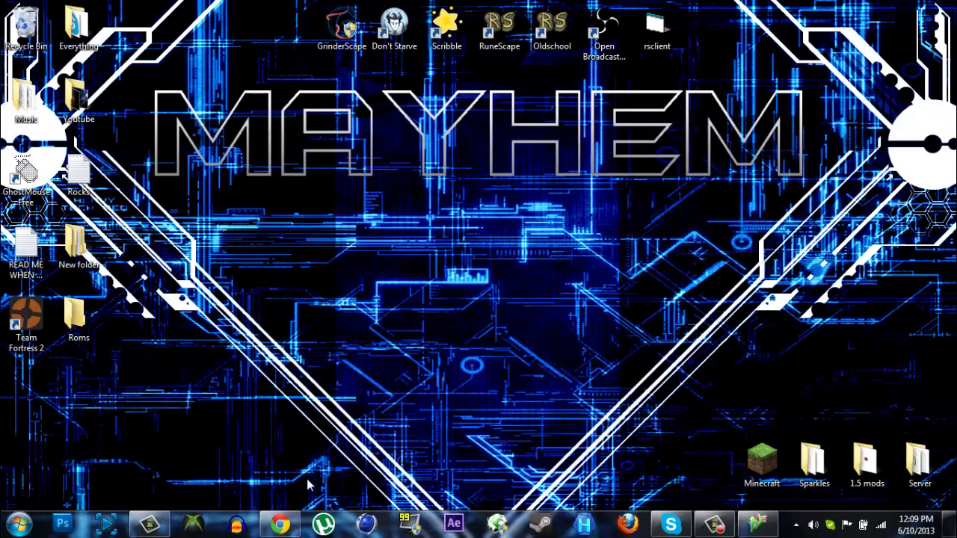
left_click(280, 523)
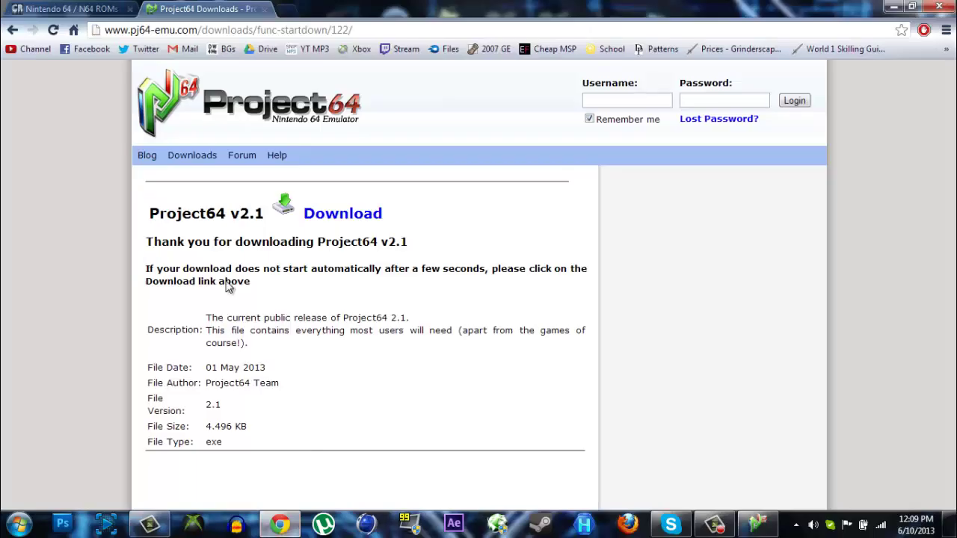
left_click(75, 9)
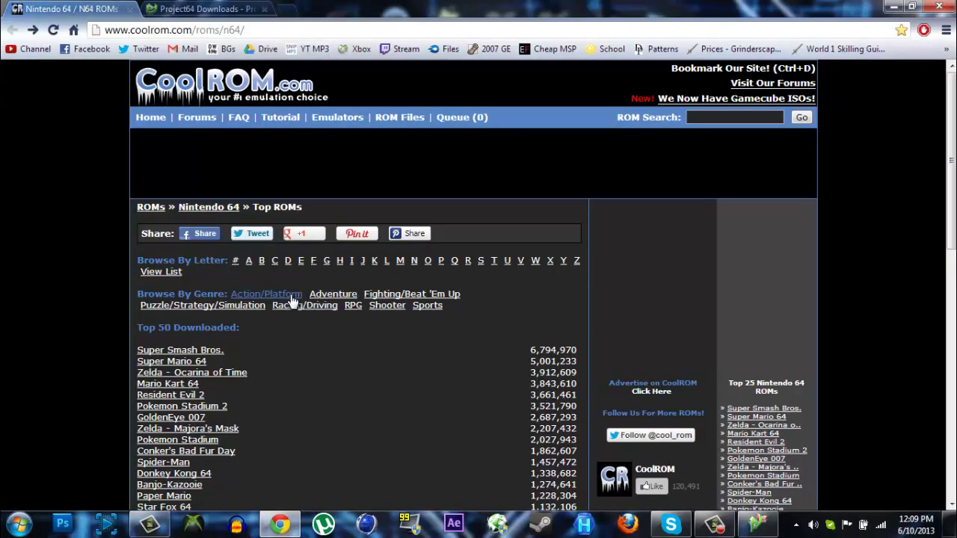
scroll(171, 336, "down", 1)
scroll(172, 297, "down", 1)
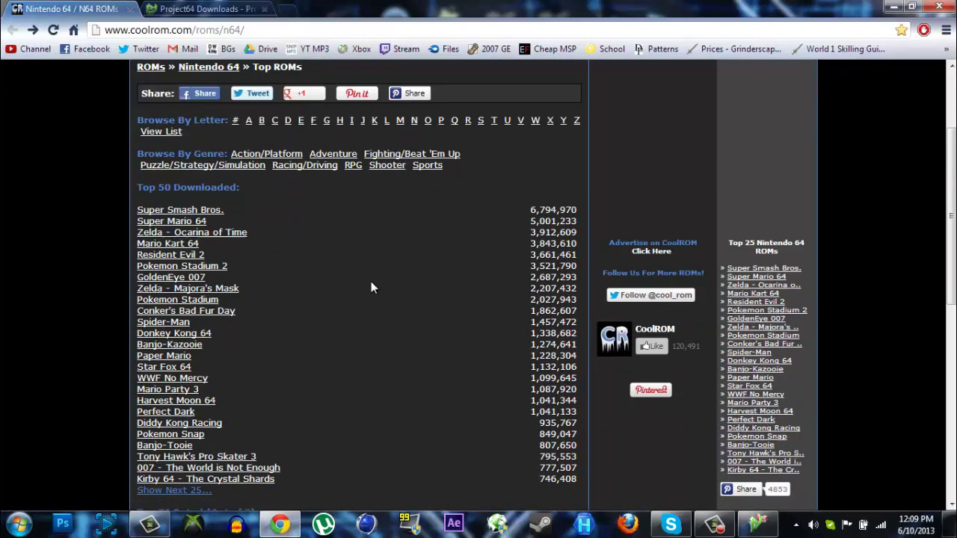
scroll(255, 331, "down", 1)
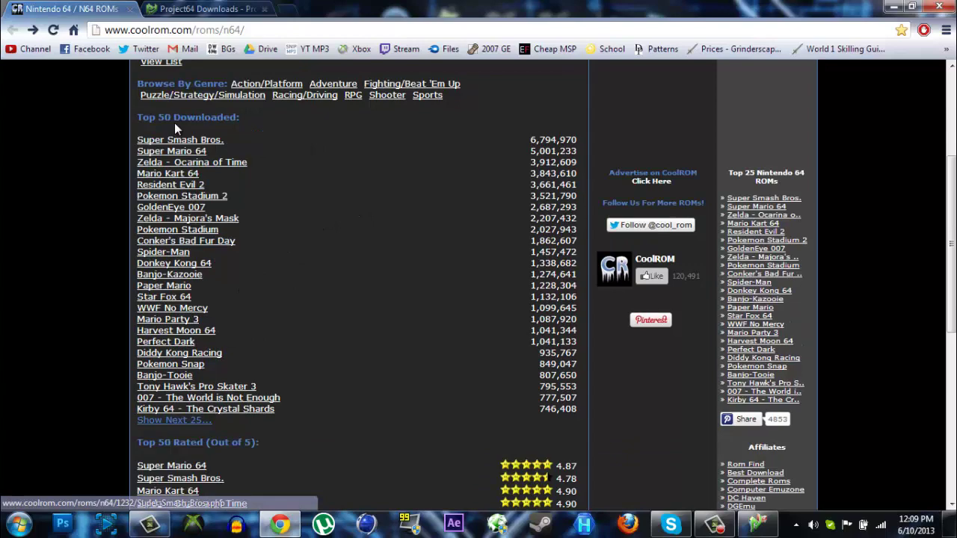
left_click(180, 153)
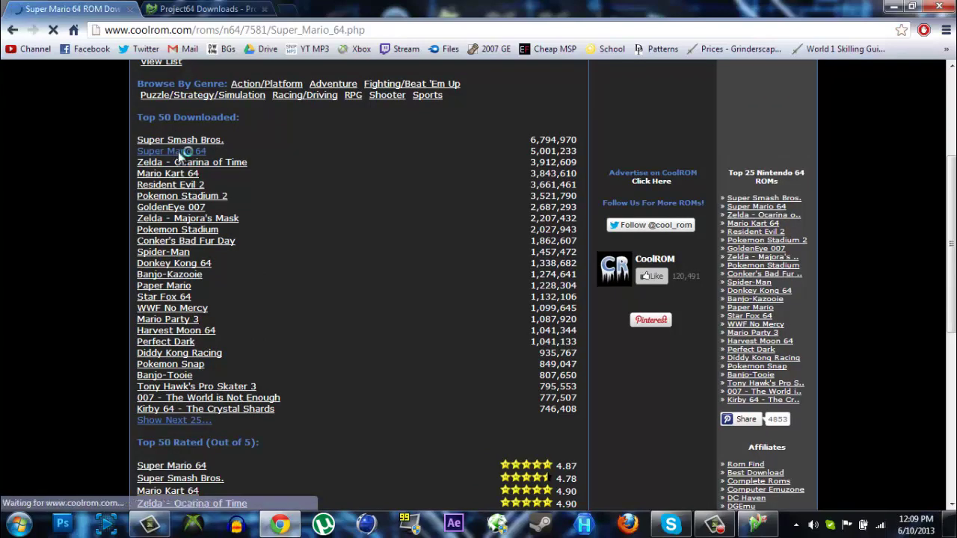
- Download Super Mario 64.zip from its CoolROM page and move the download pop-up window lower on the screen
scroll(183, 305, "down", 2)
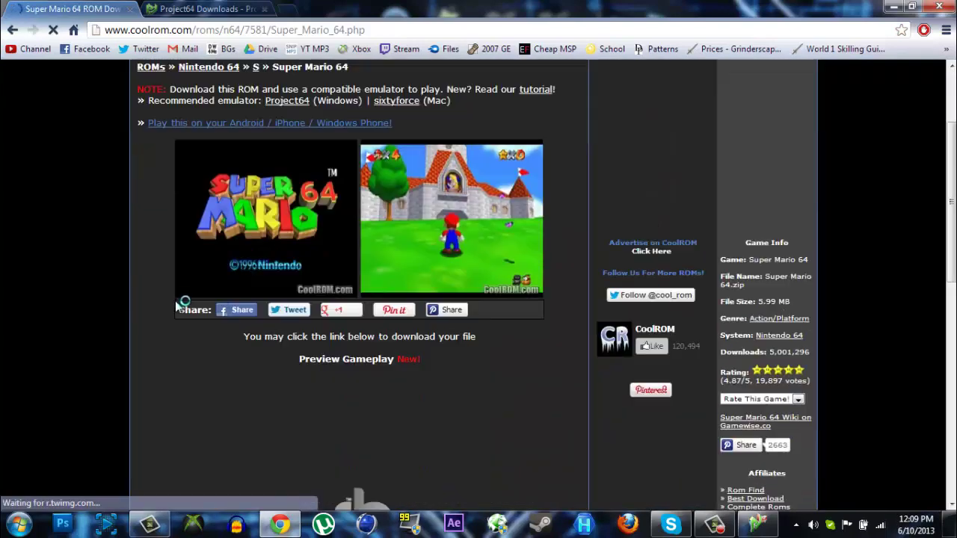
scroll(183, 301, "down", 1)
scroll(164, 305, "up", 1)
scroll(172, 292, "up", 1)
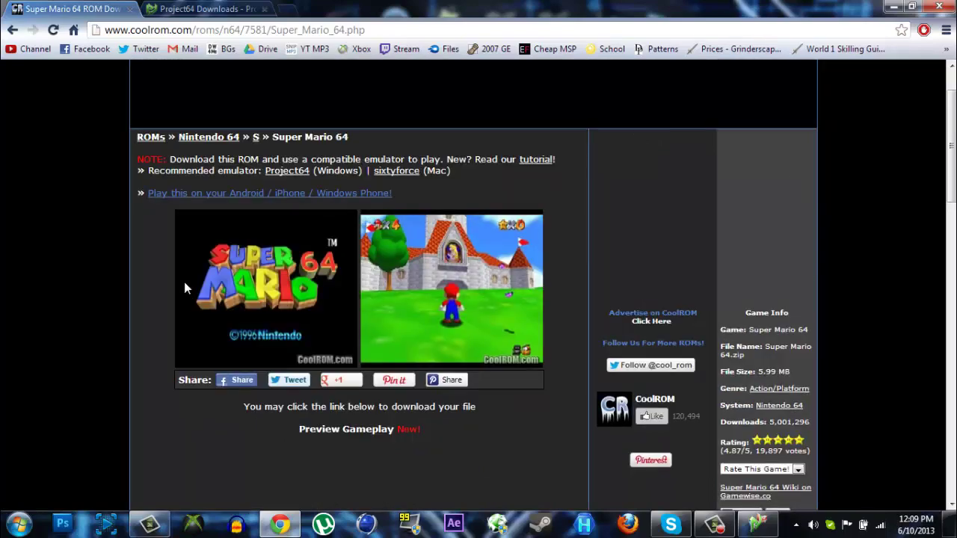
scroll(236, 240, "down", 3)
scroll(254, 299, "down", 4)
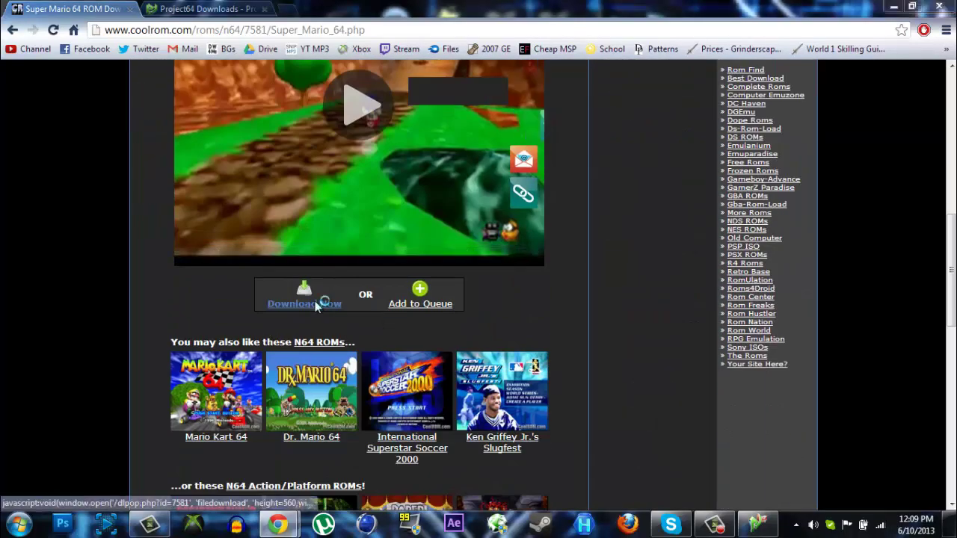
left_click(315, 302)
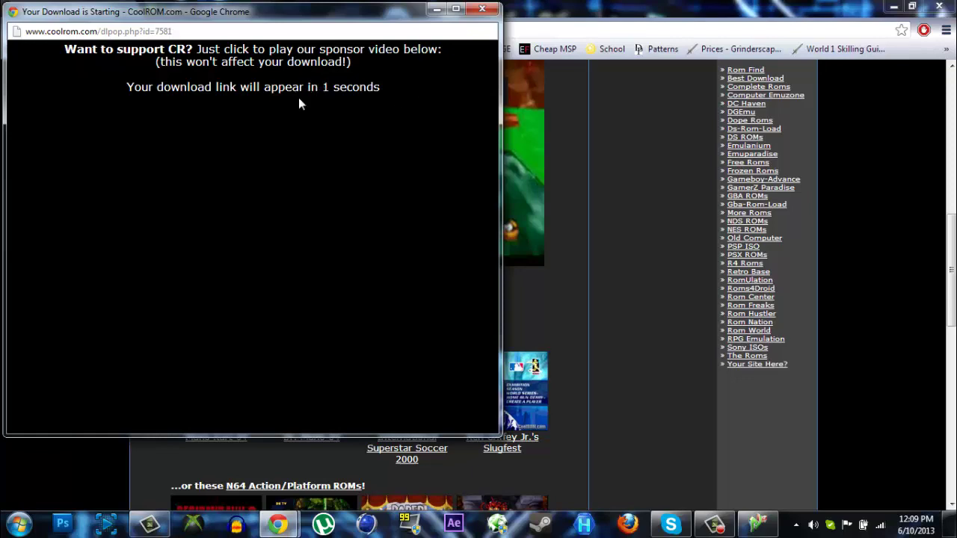
left_click(277, 78)
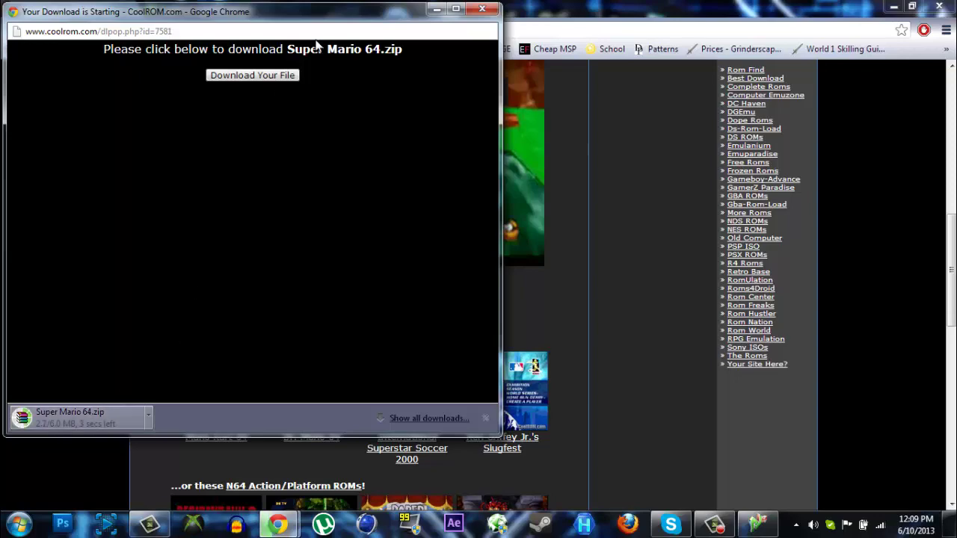
left_click_drag(329, 18, 351, 118)
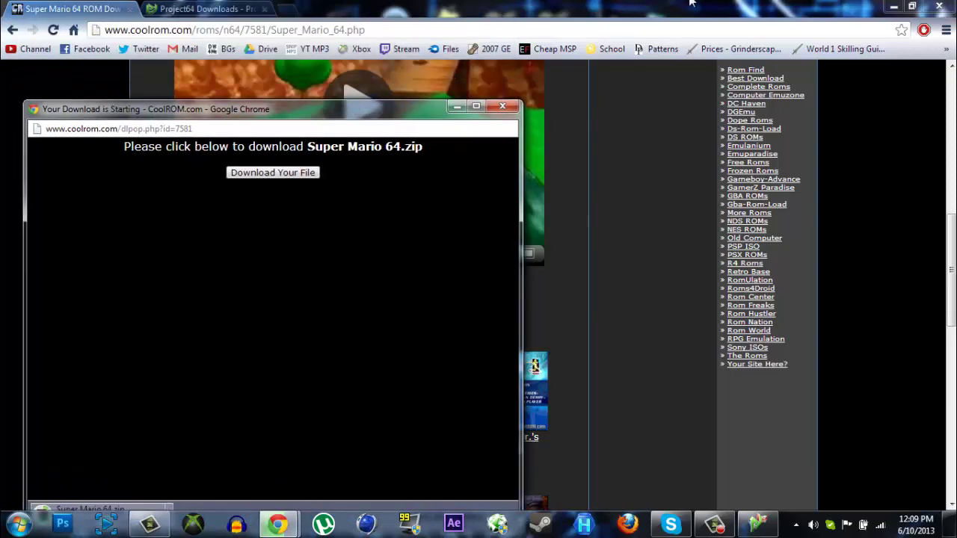
- Minimize the Chrome windows, open the downloaded Super Mario 64.zip in WinRAR and dismiss its license reminder
left_click(890, 6)
left_click(889, 6)
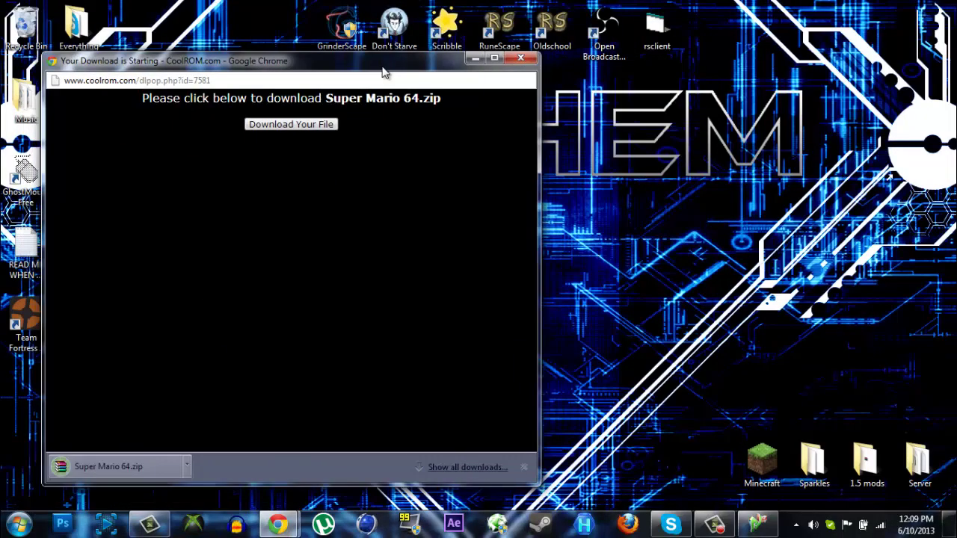
left_click(143, 467)
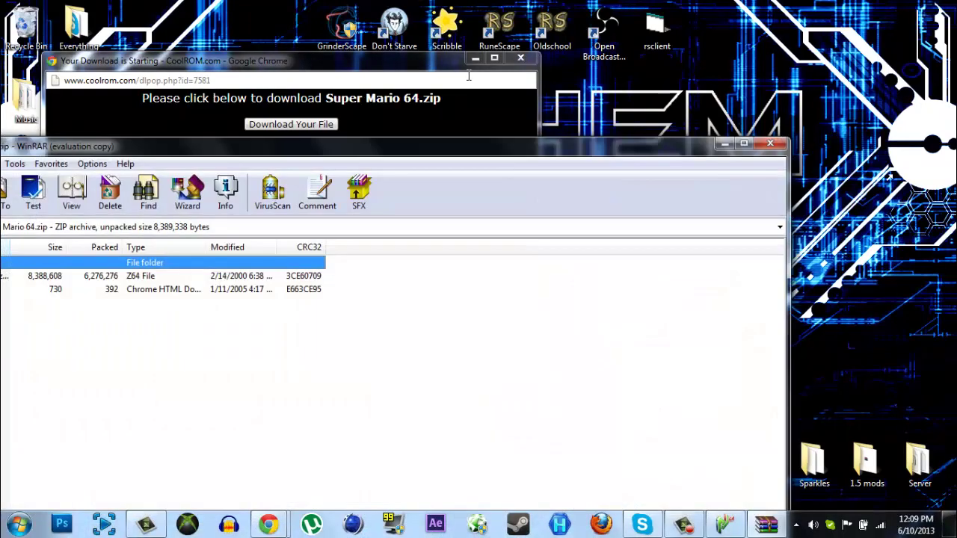
left_click(475, 58)
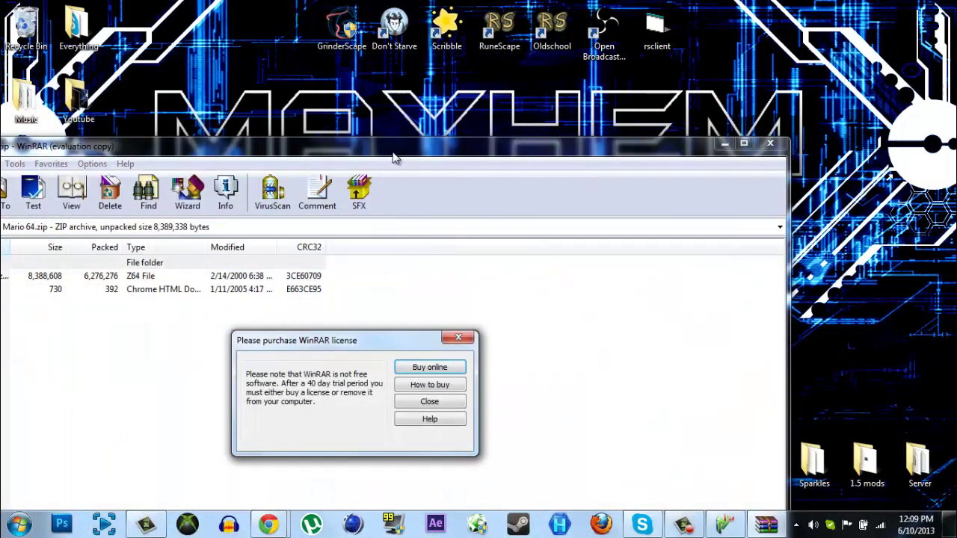
left_click(429, 404)
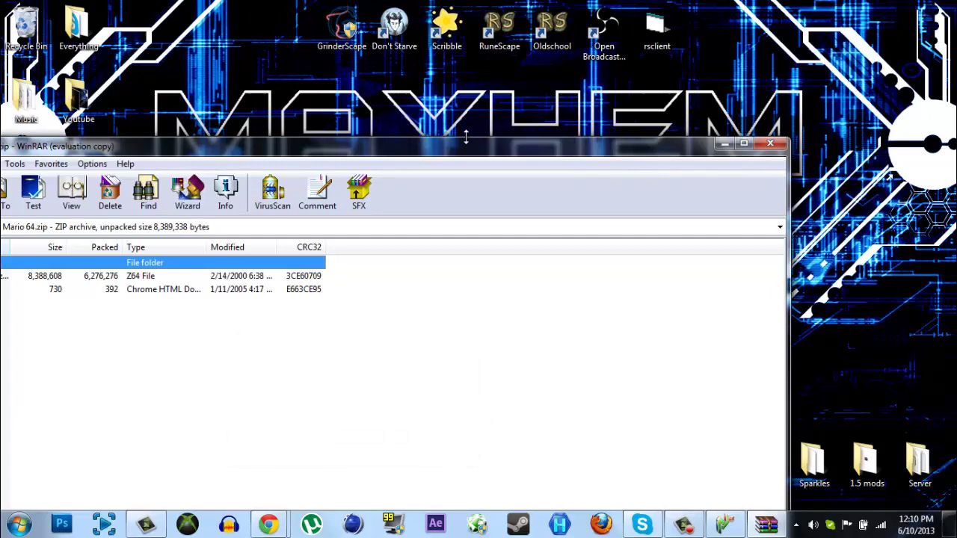
- Extract Super Mario 64.z64 to the desktop, close WinRAR and move the ROM file into the Roms folder
left_click(429, 248)
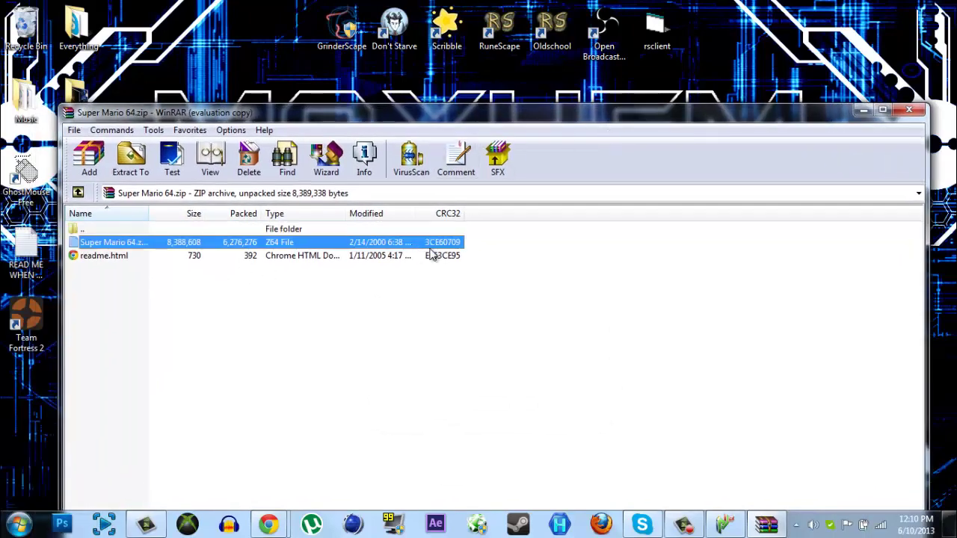
left_click_drag(444, 247, 288, 90)
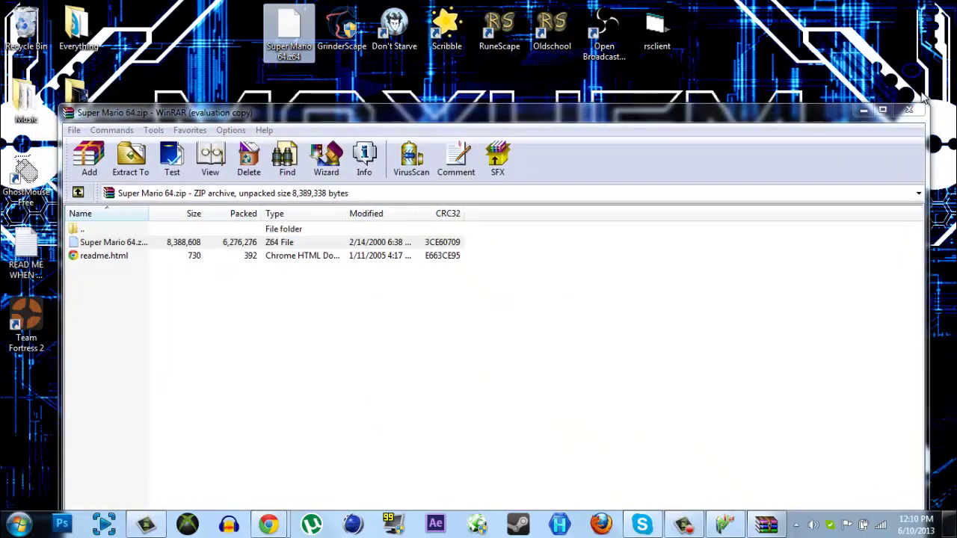
left_click(908, 111)
left_click_drag(289, 32, 77, 320)
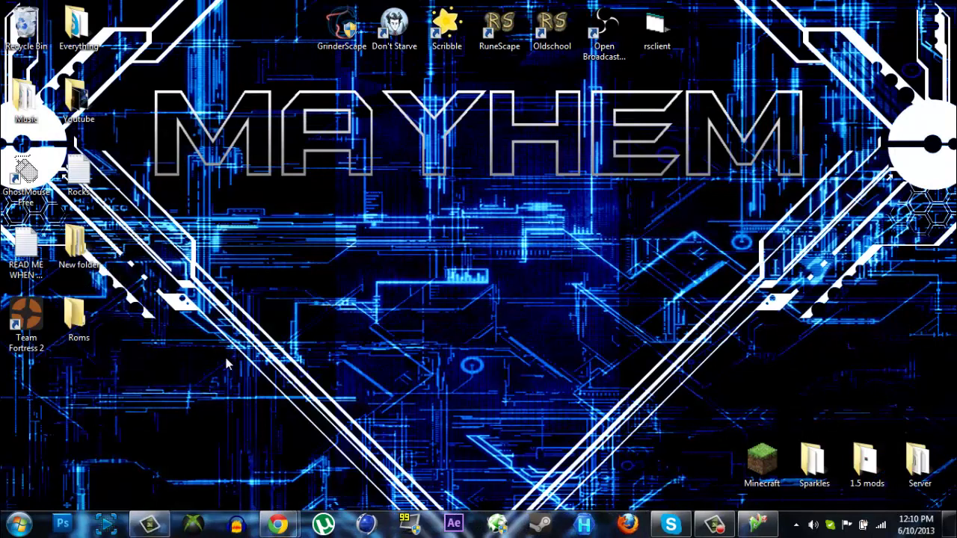
- Switch to Project64 and open the ROM Super Mario 64.z64 from the Roms folder
left_click(758, 523)
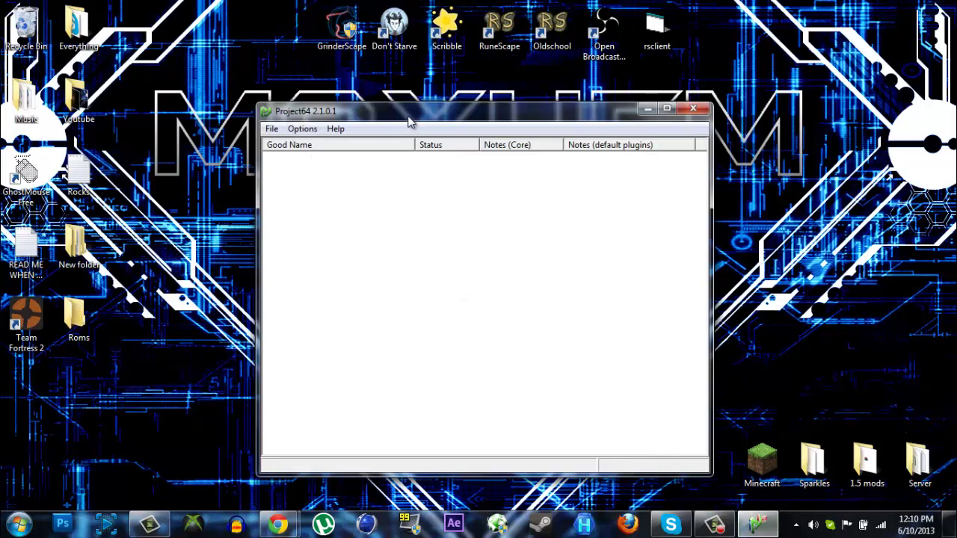
left_click_drag(410, 113, 382, 93)
left_click(245, 110)
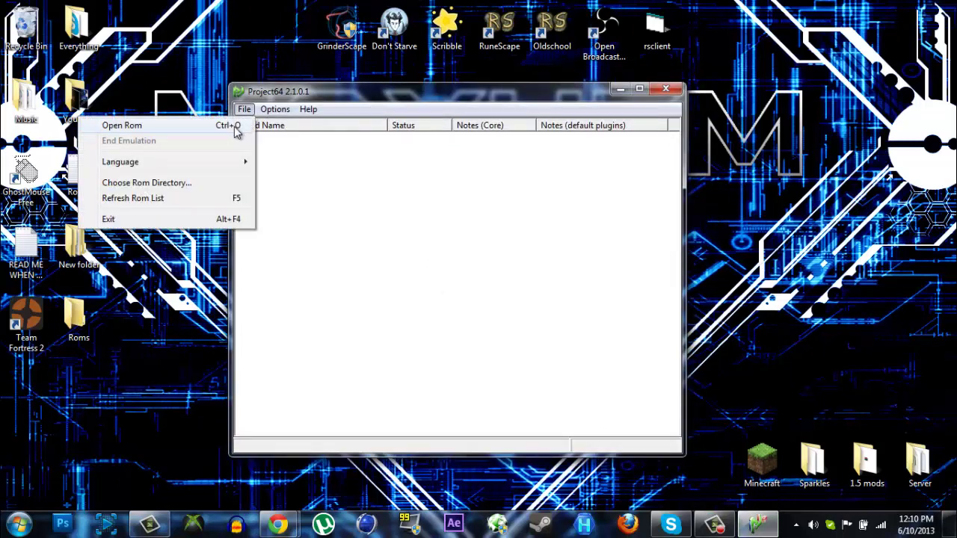
left_click(234, 127)
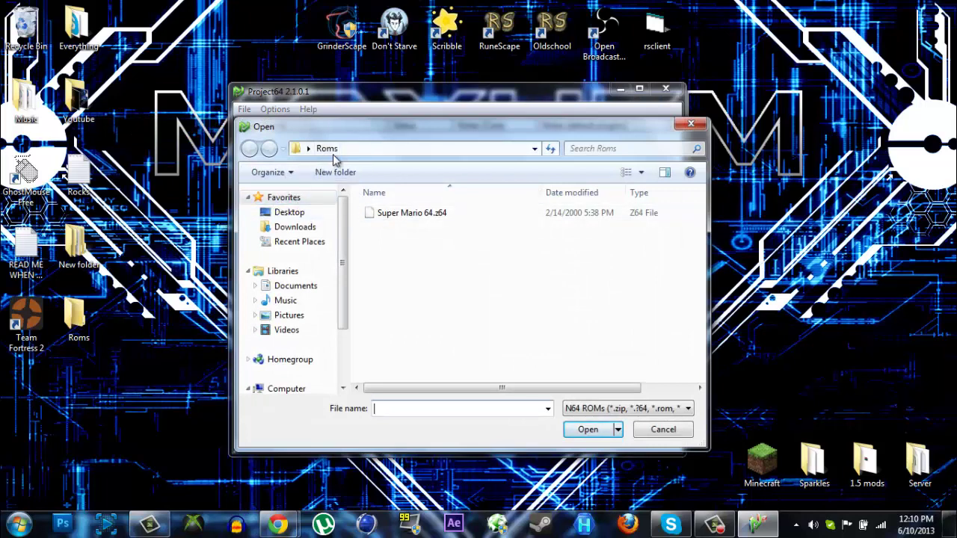
left_click(417, 215)
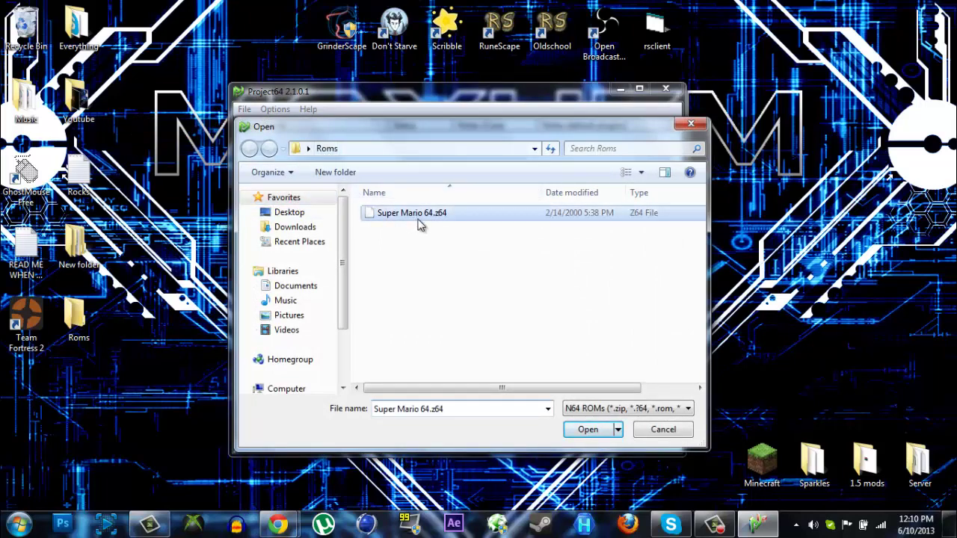
left_click(587, 430)
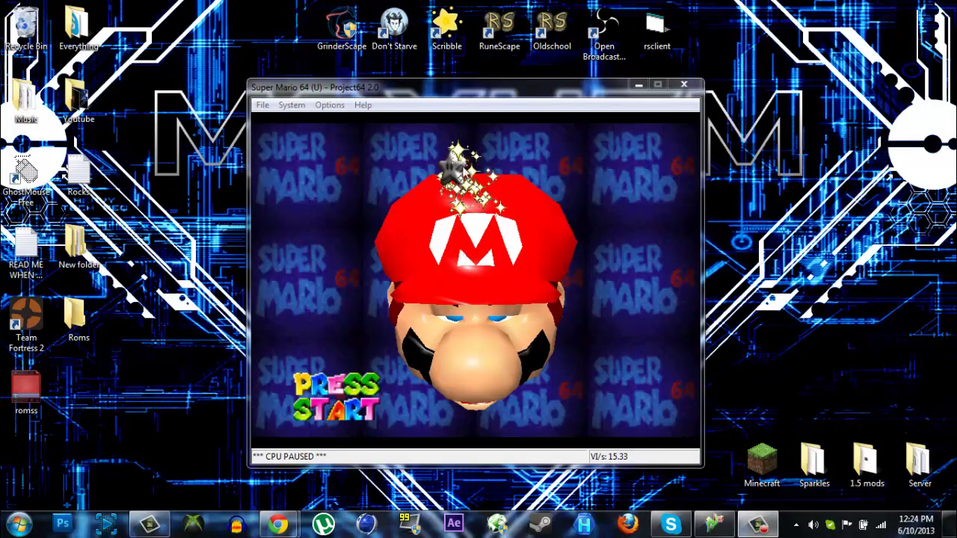
- Review the Player 1 button assignments in the controller plugin configuration and accept them
left_click(534, 90)
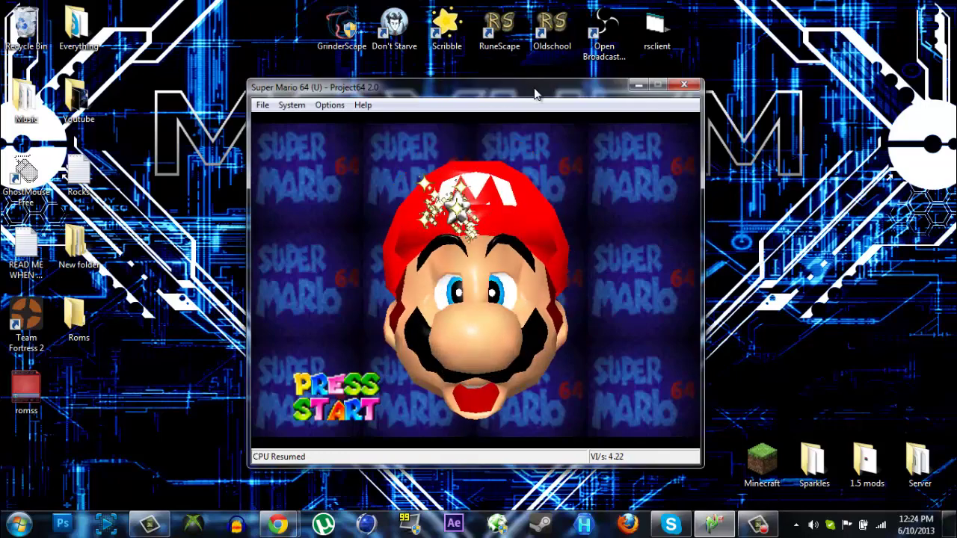
left_click(325, 105)
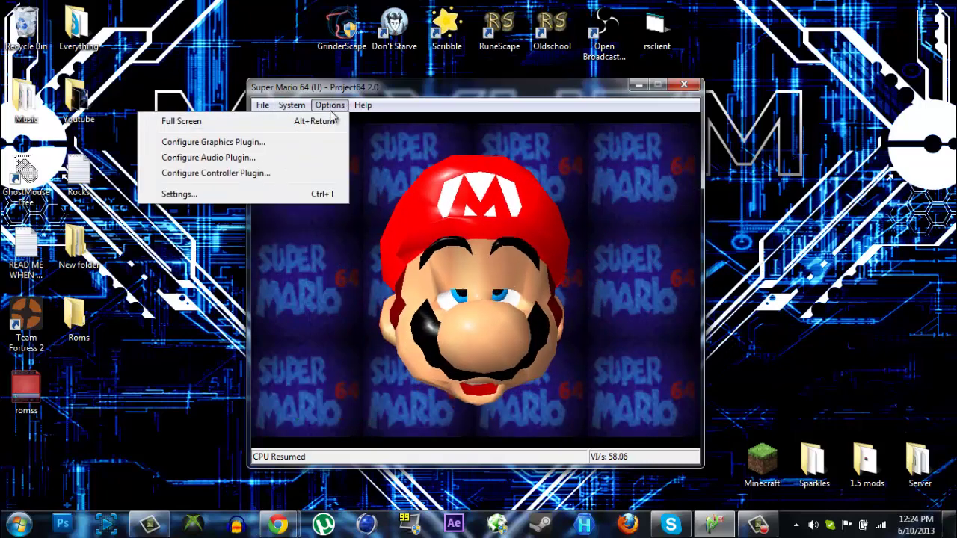
left_click(263, 174)
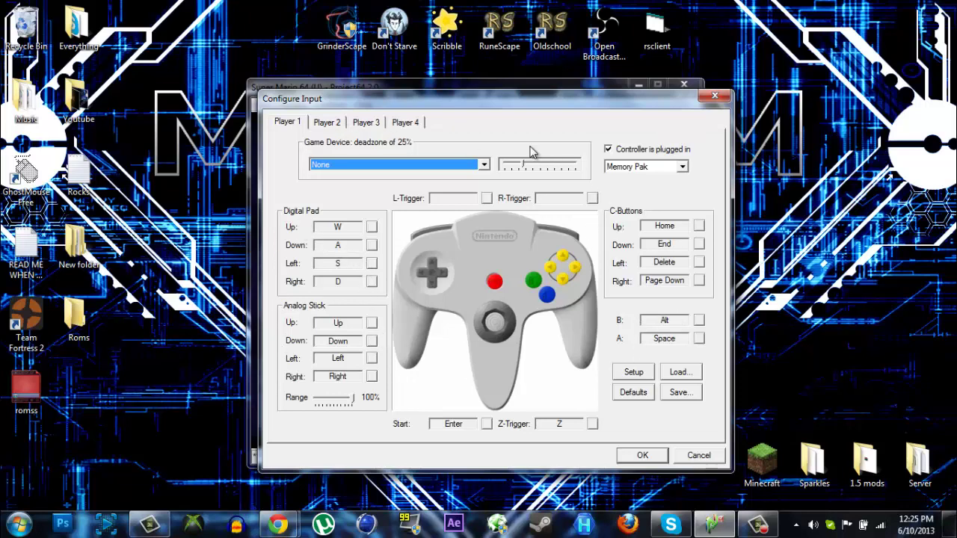
left_click(641, 456)
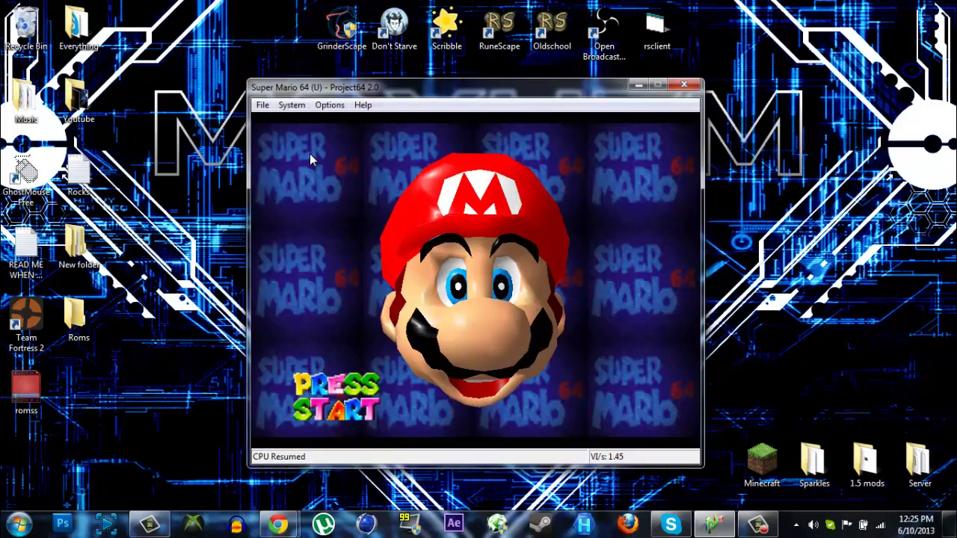
- Review the volume, recording and sync options in the audio plugin configuration and accept them
left_click(346, 106)
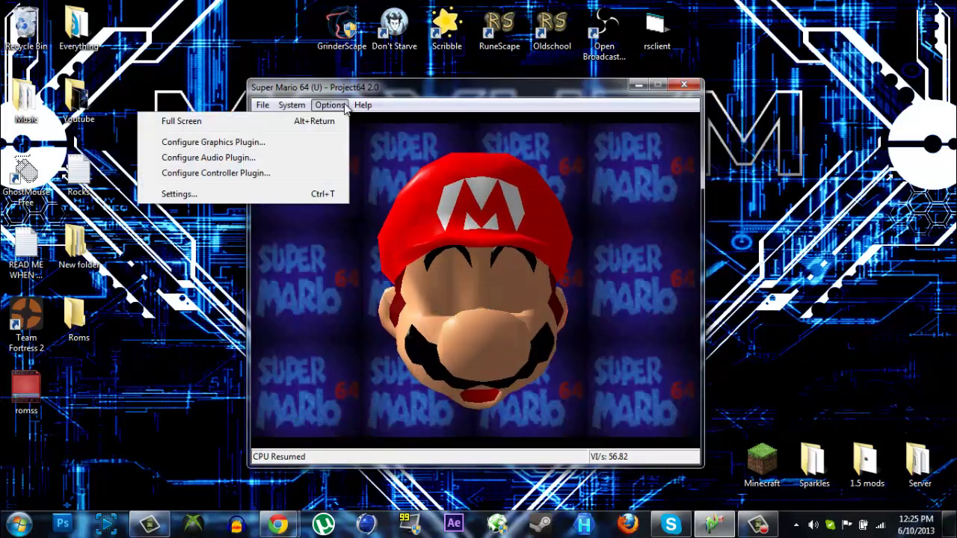
left_click(216, 158)
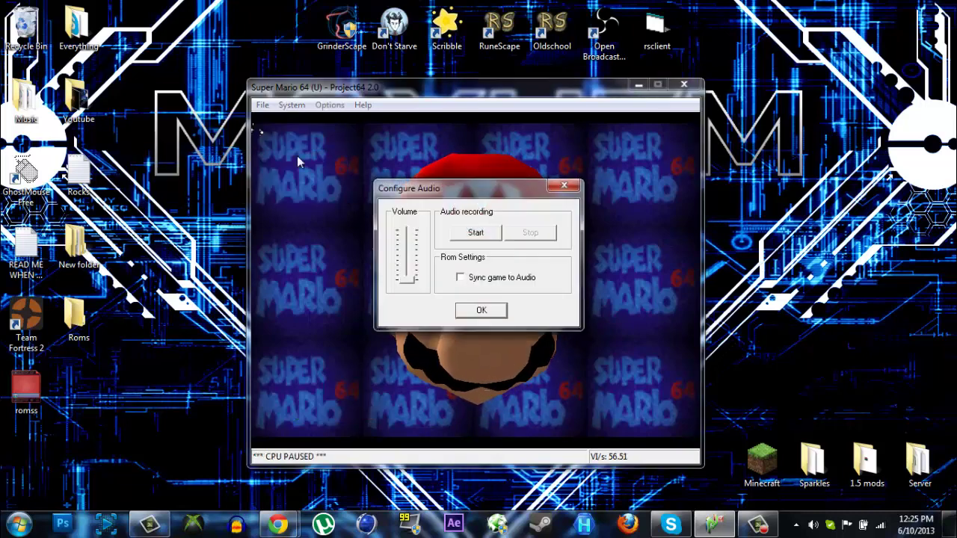
left_click(482, 311)
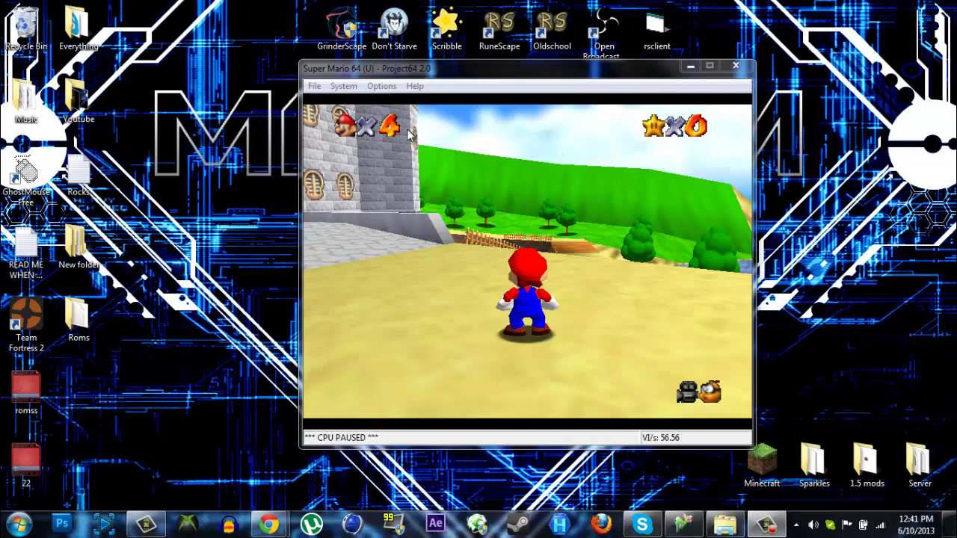
- Pause the running game and resume it, moving Mario to the left once play continues
left_click(471, 148)
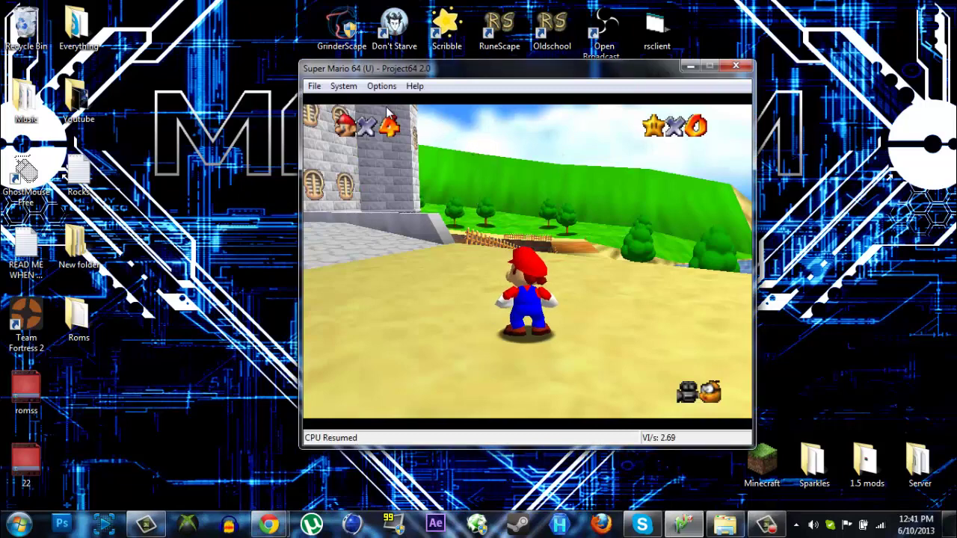
left_click(338, 87)
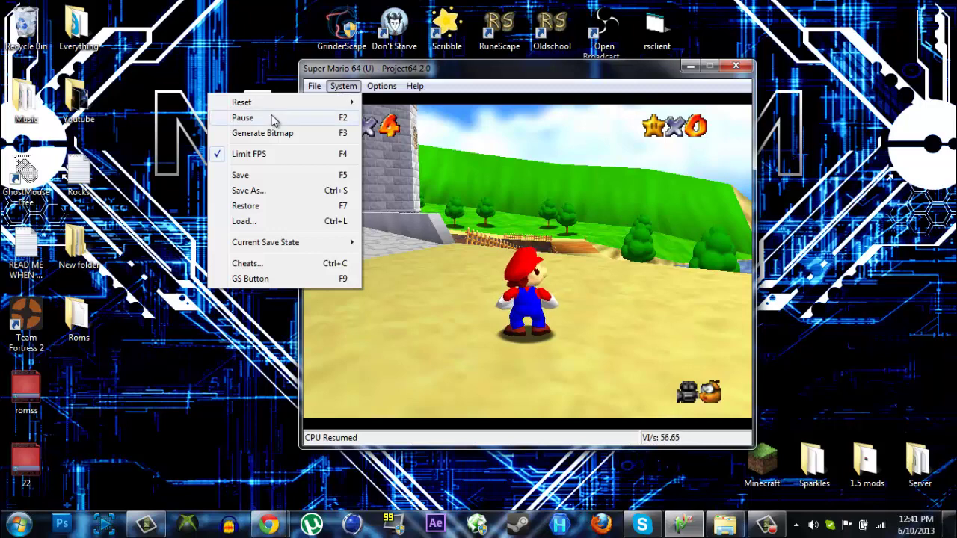
left_click(242, 118)
left_click(343, 86)
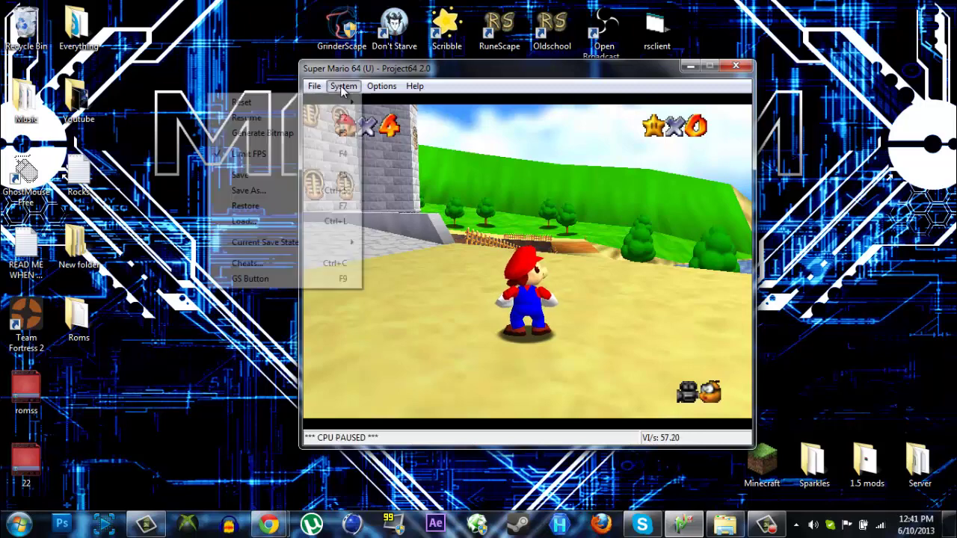
left_click(302, 124)
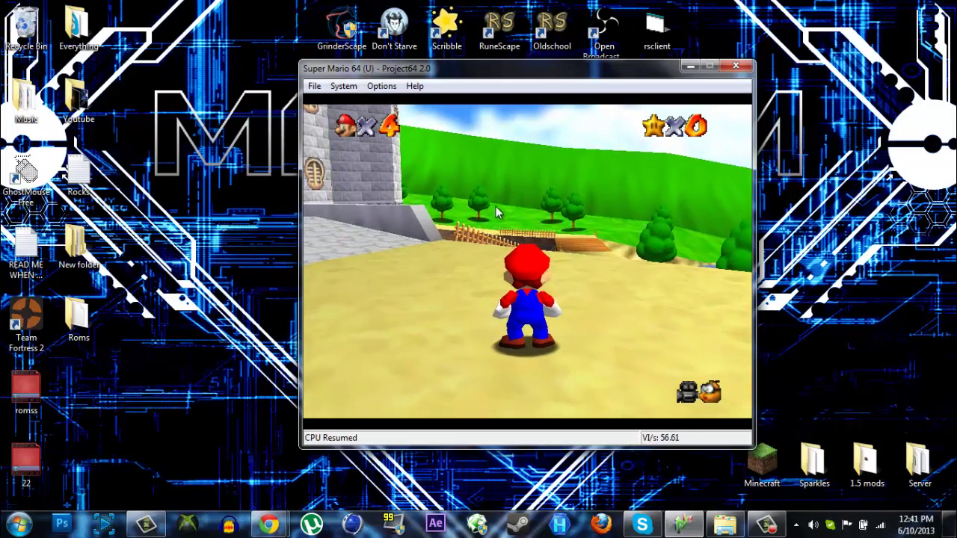
key("Left")
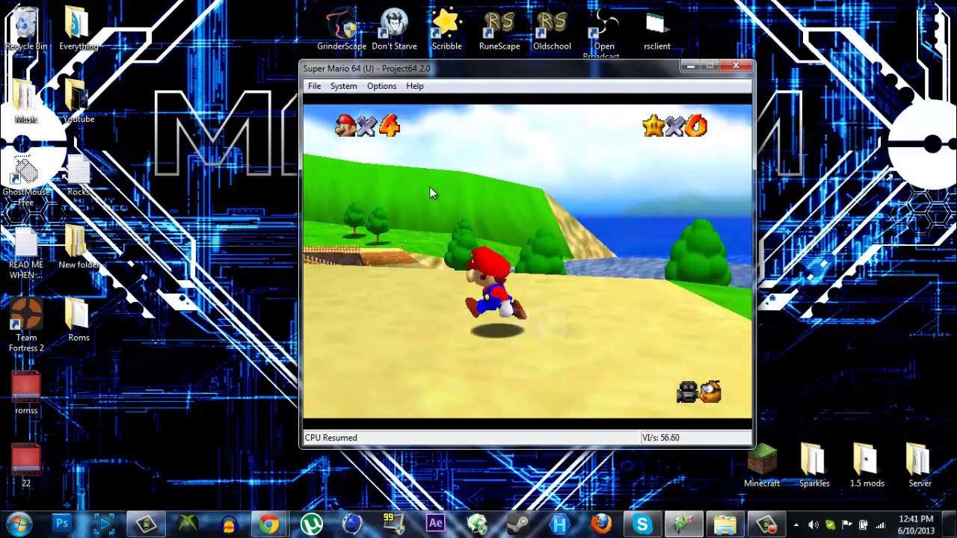
- Review the general options in the emulator settings and accept them as they are
left_click(381, 86)
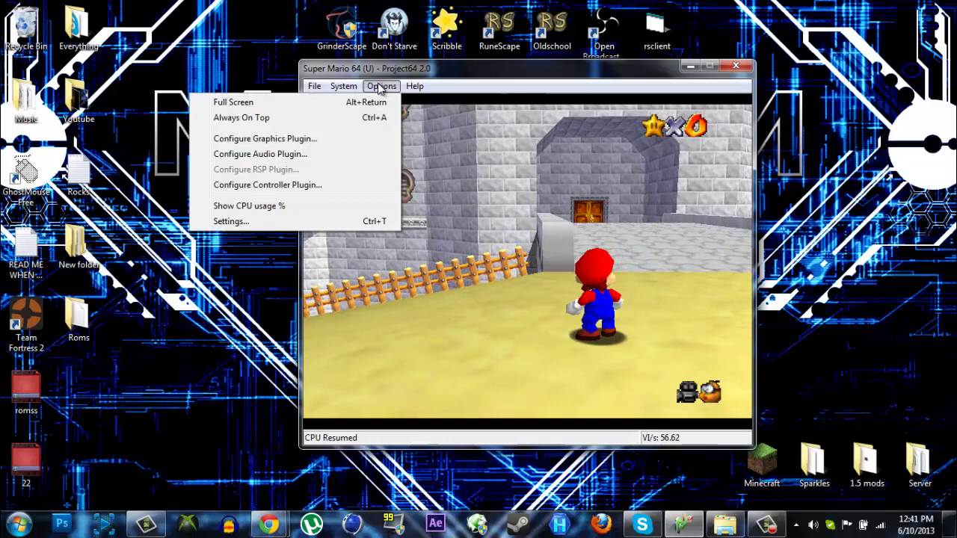
left_click(268, 220)
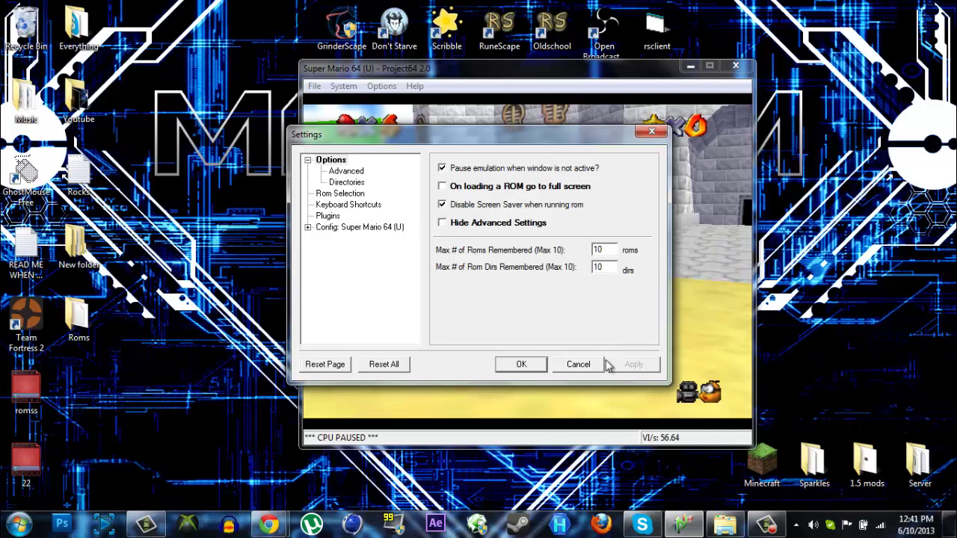
left_click(521, 364)
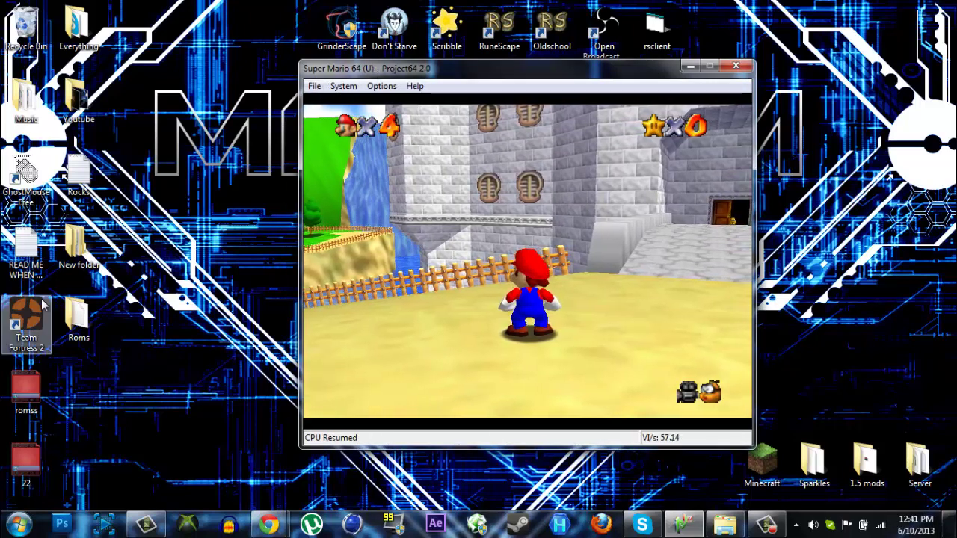
- Open the Roms folder from the desktop
left_click(75, 320)
double_click(75, 320)
right_click(571, 255)
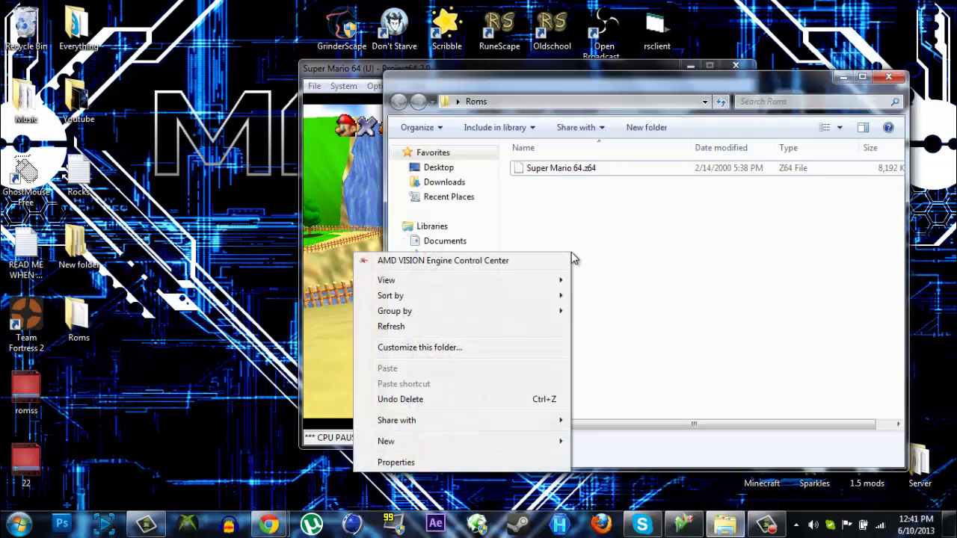
mouse_move(422, 441)
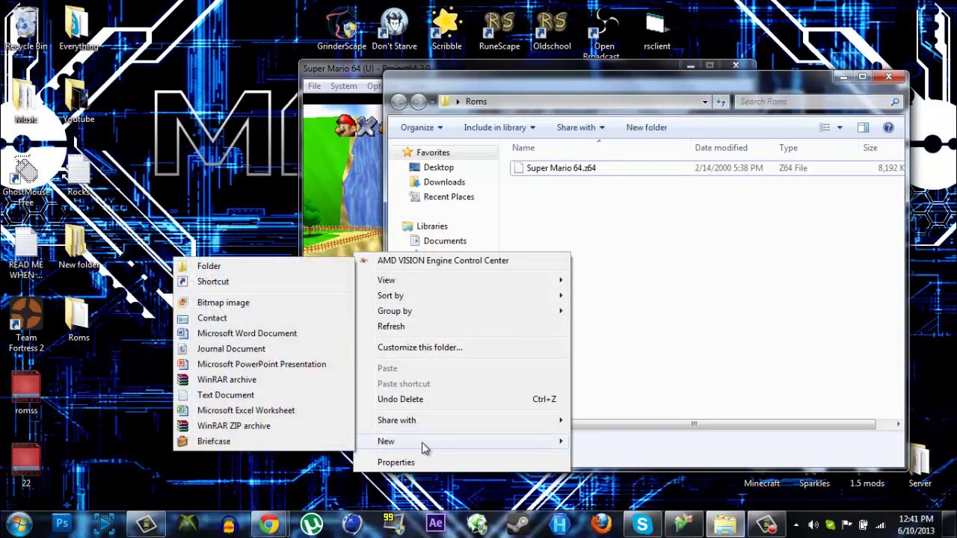
left_click(276, 267)
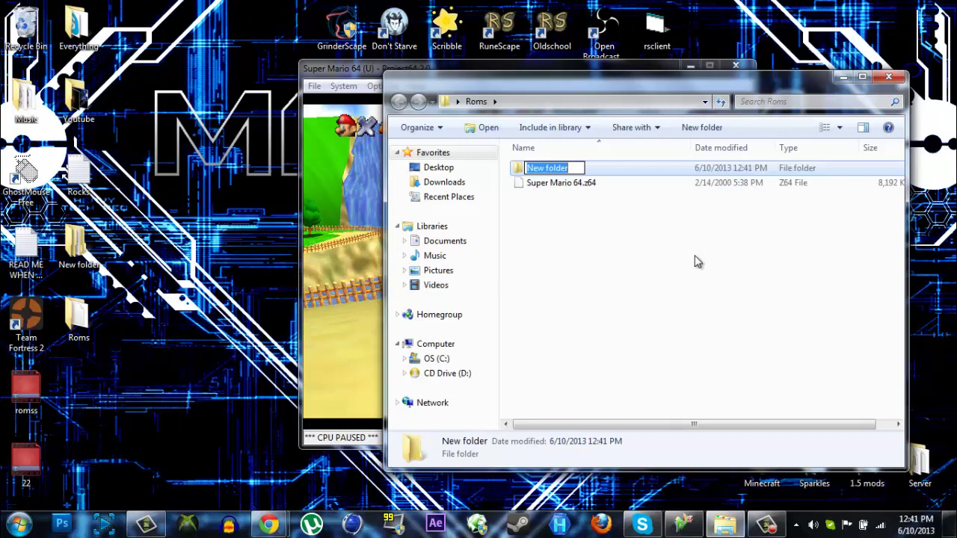
key("Escape")
key("Delete")
- Create a folder named "Super Mario saves" inside the Roms folder and close the folder window
right_click(613, 214)
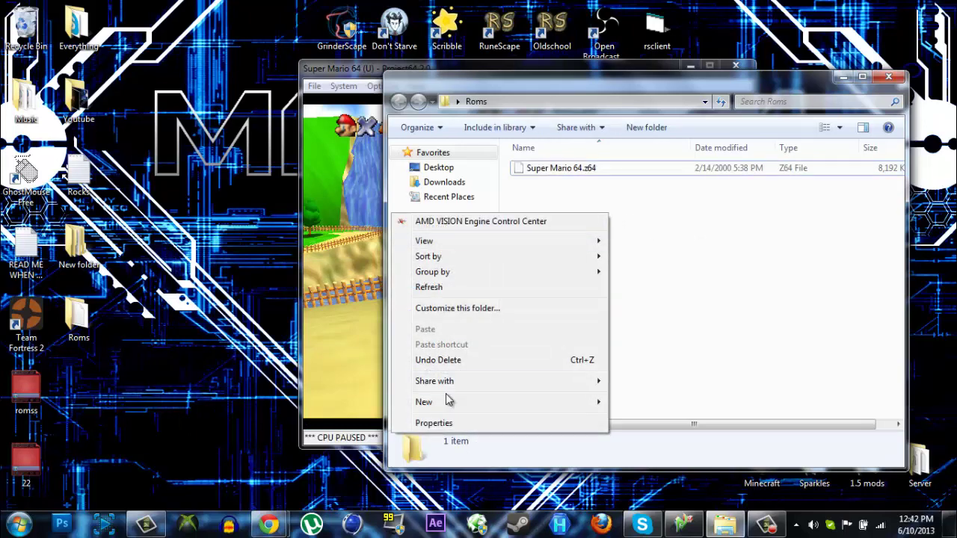
mouse_move(441, 411)
left_click(283, 227)
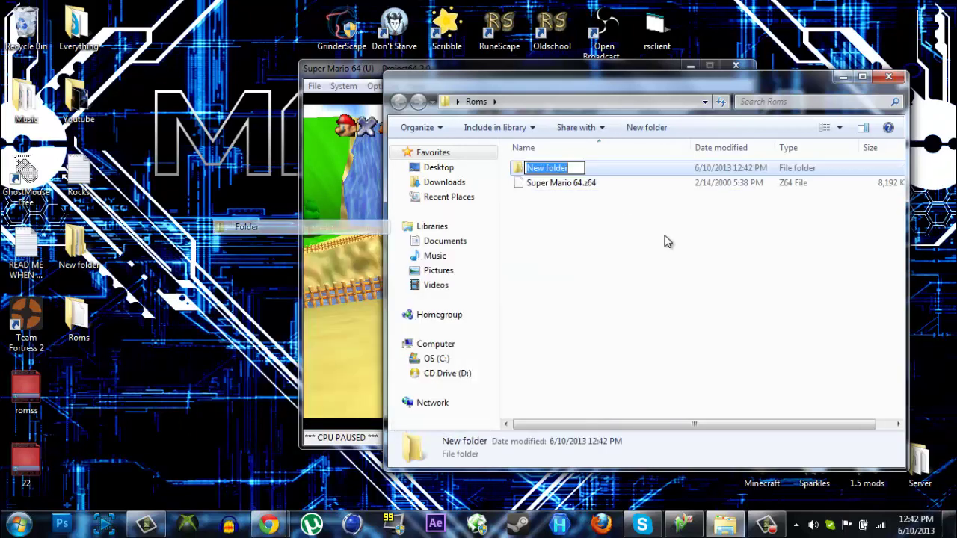
key("BackSpace")
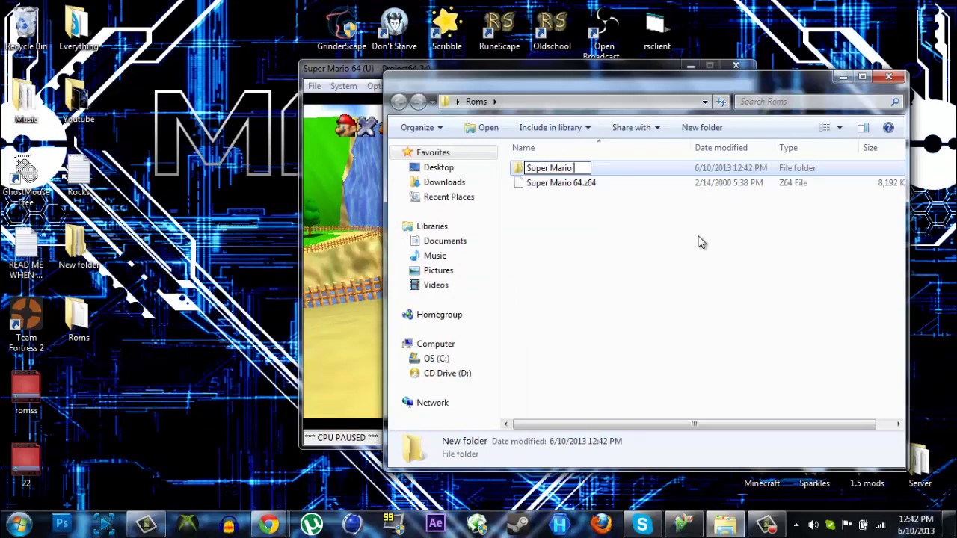
type("Super Mario saves")
left_click(581, 222)
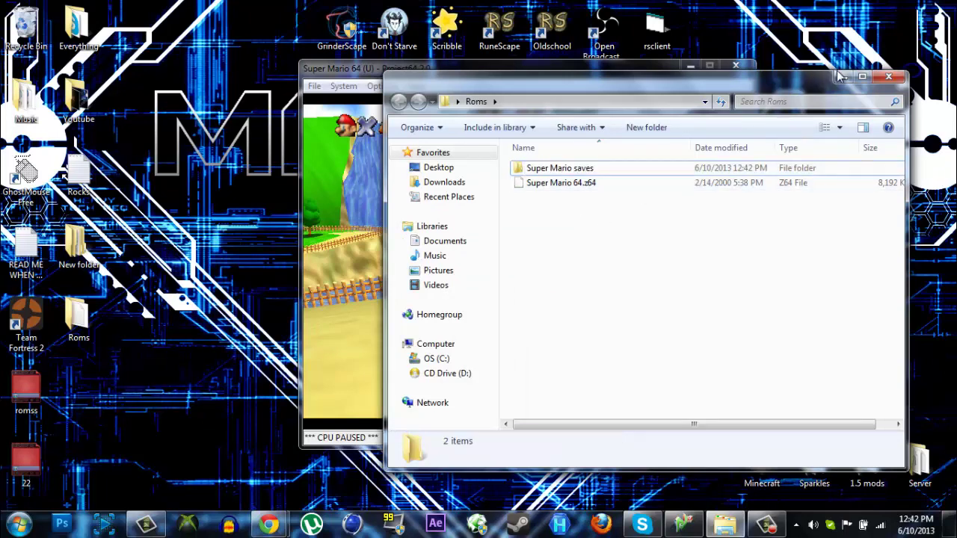
left_click(885, 78)
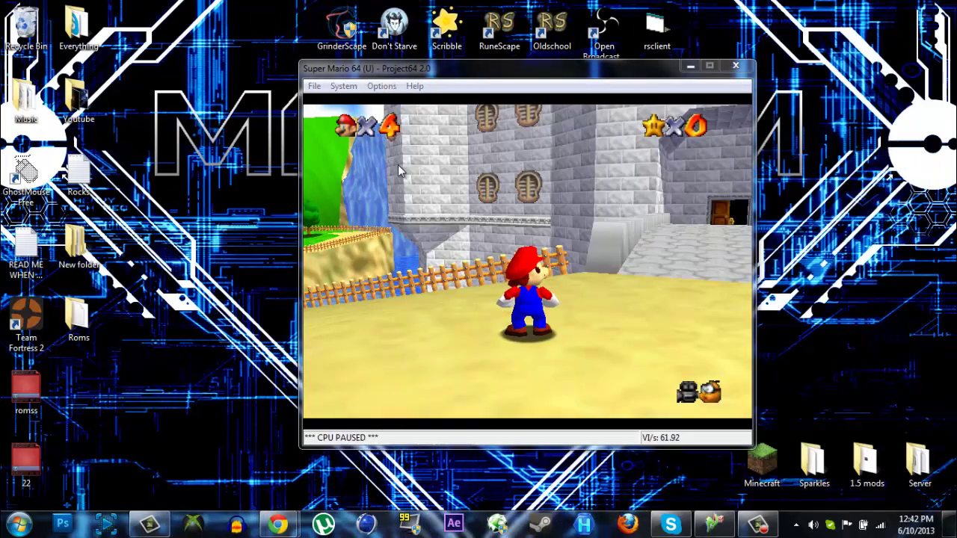
- Start saving the game state to a new file and browse to the Super Mario saves folder inside Roms
left_click(344, 86)
mouse_move(381, 86)
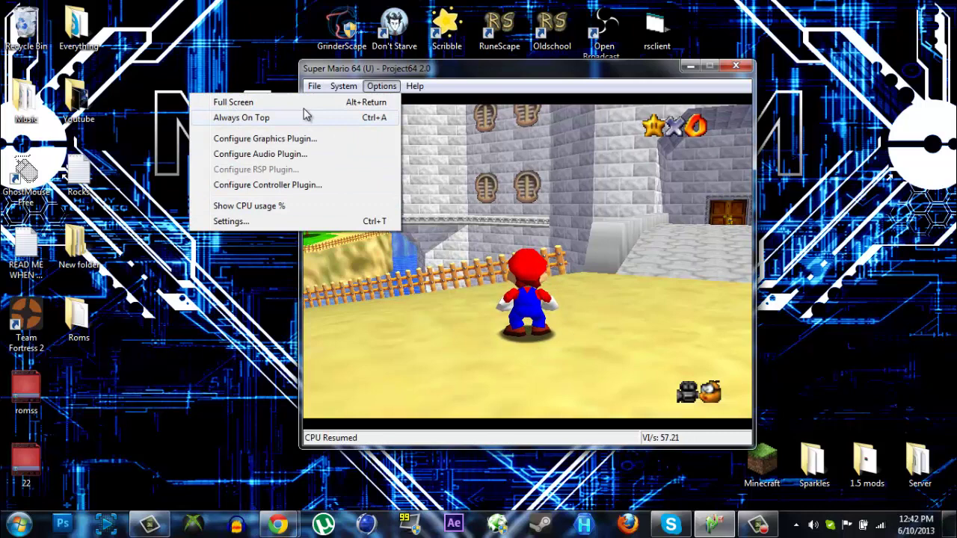
left_click(374, 87)
left_click(344, 86)
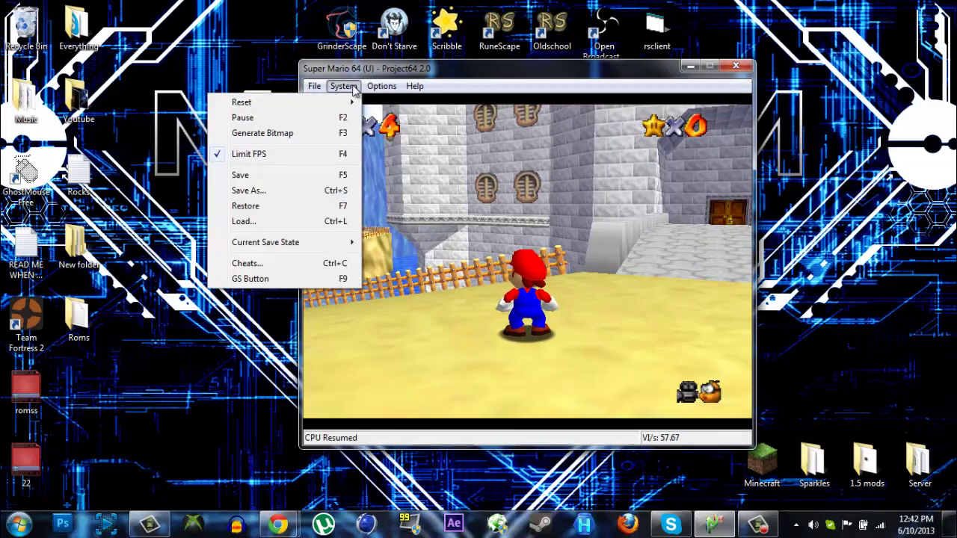
left_click(260, 192)
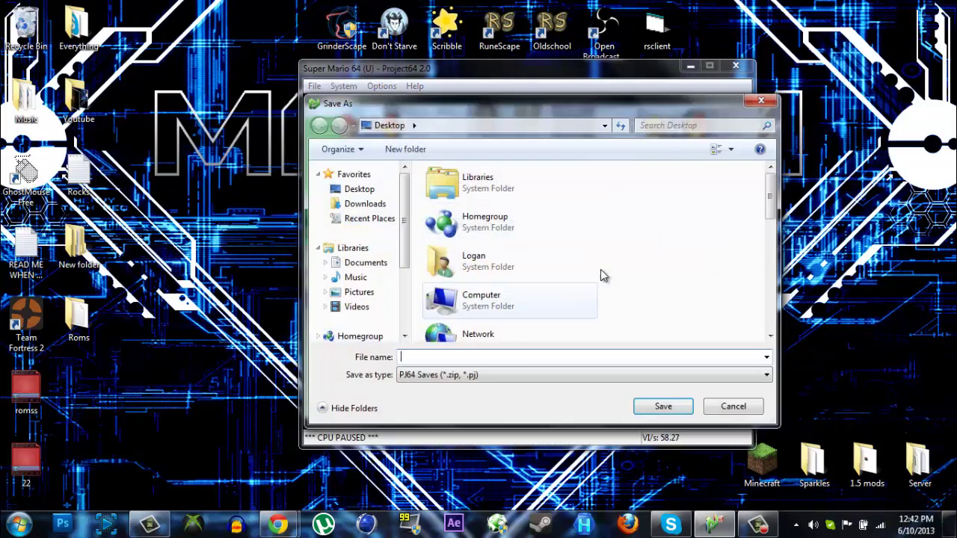
scroll(770, 198, "down", 5)
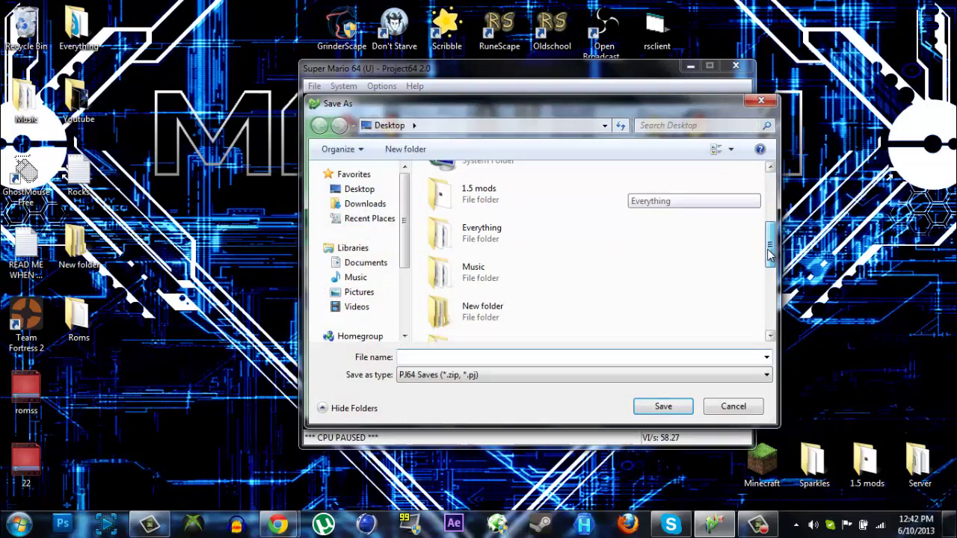
left_click(532, 281)
double_click(532, 281)
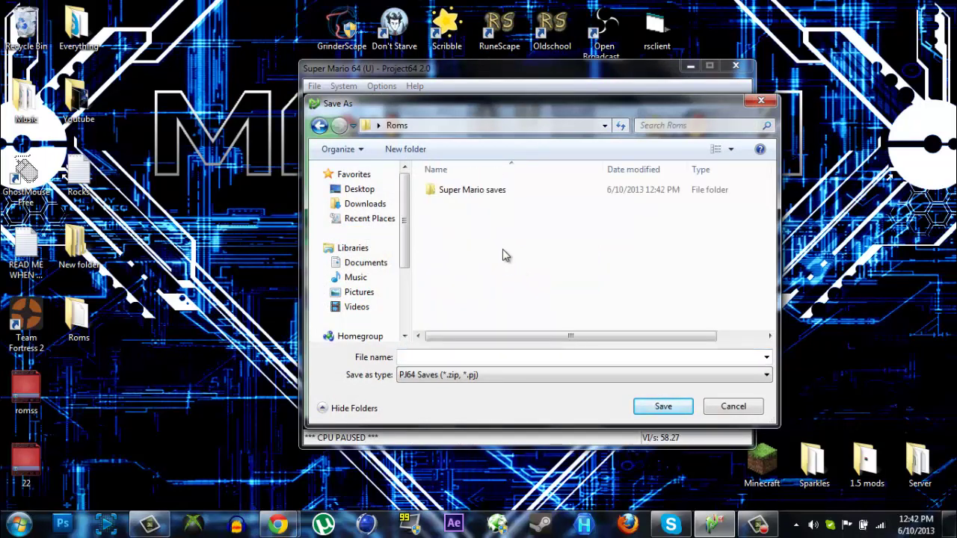
double_click(505, 193)
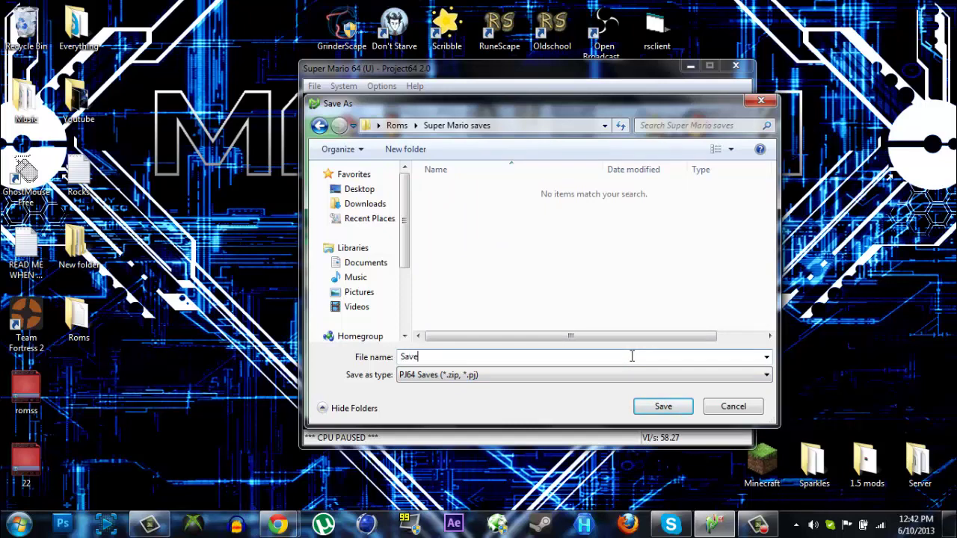
- Name the save state file "Save" and save it
left_click(632, 356)
type("Save")
key("Return")
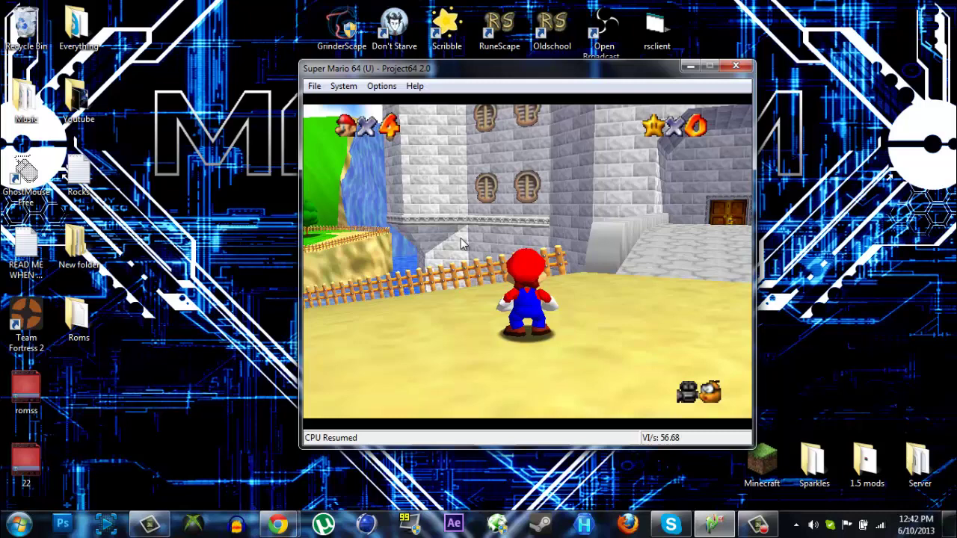
- Walk Mario forward onto the castle bridge until he meets Lakitu
key("Up")
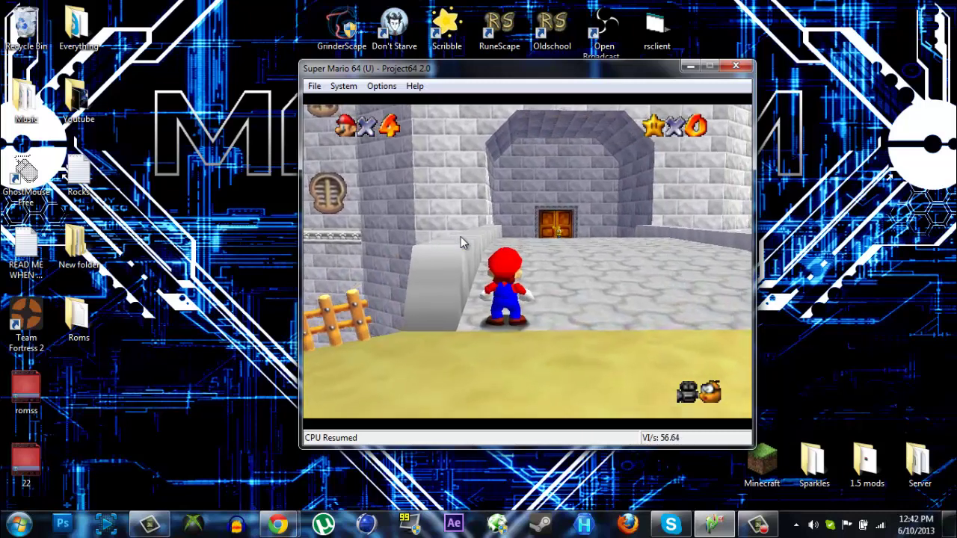
key("Up")
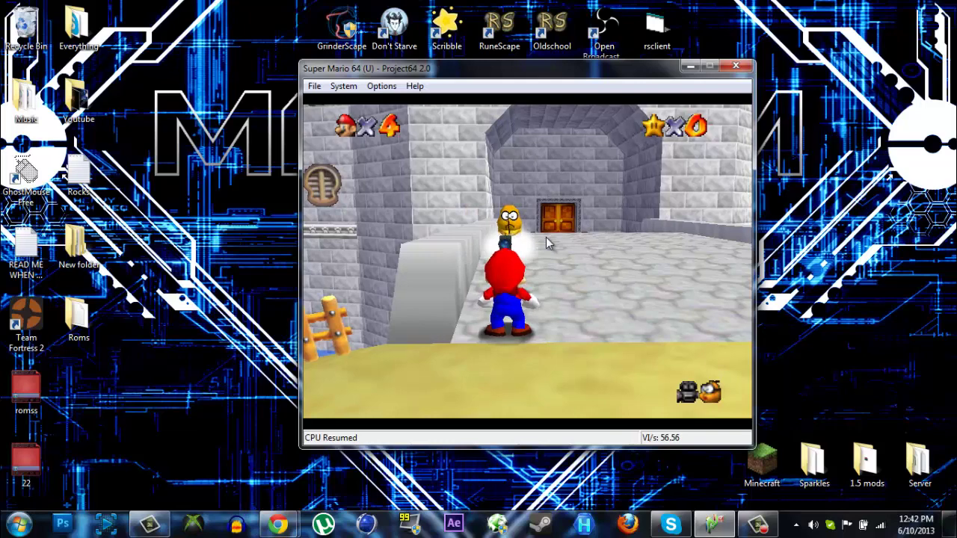
key("Up")
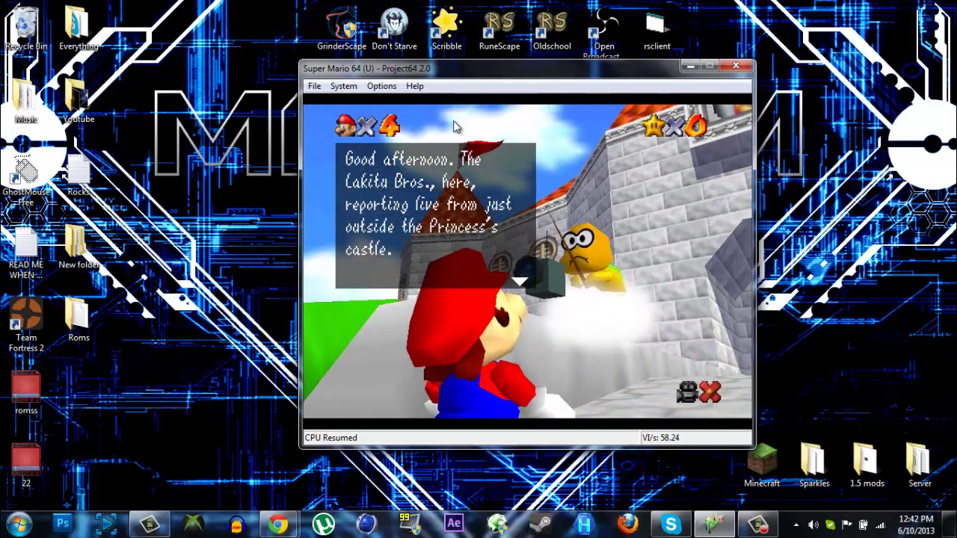
- Advance through Lakitu's dialogue and move Mario on toward the castle door
key("x")
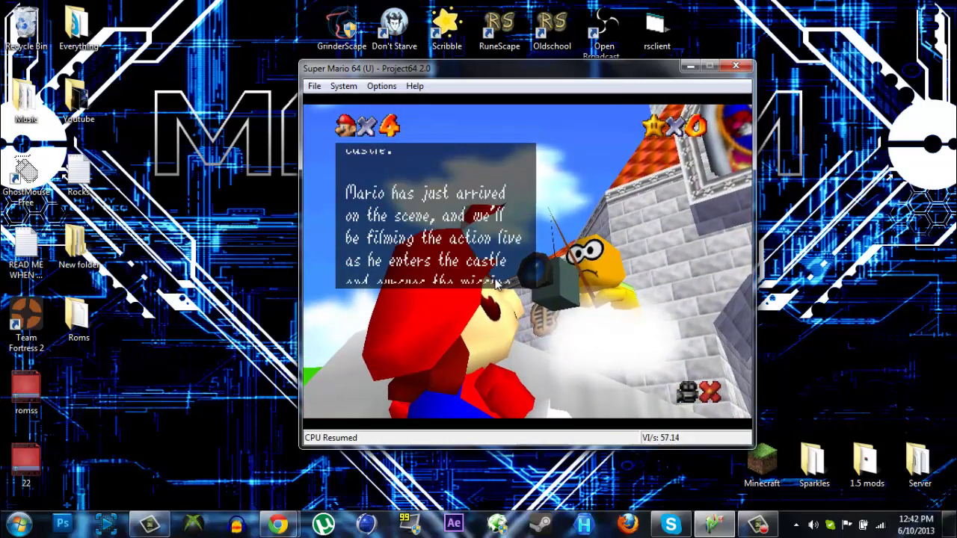
key("x")
key("x")
key("x")
key("x")
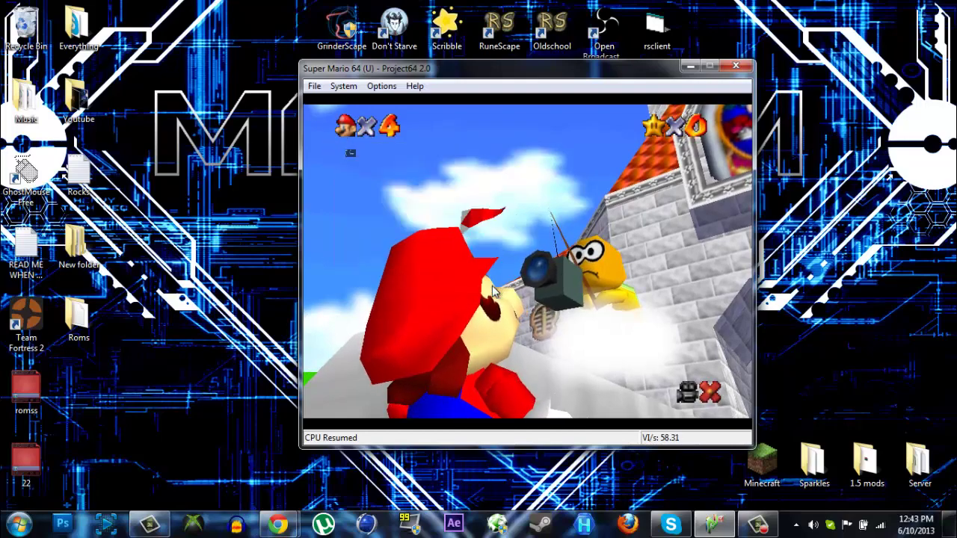
key("Up")
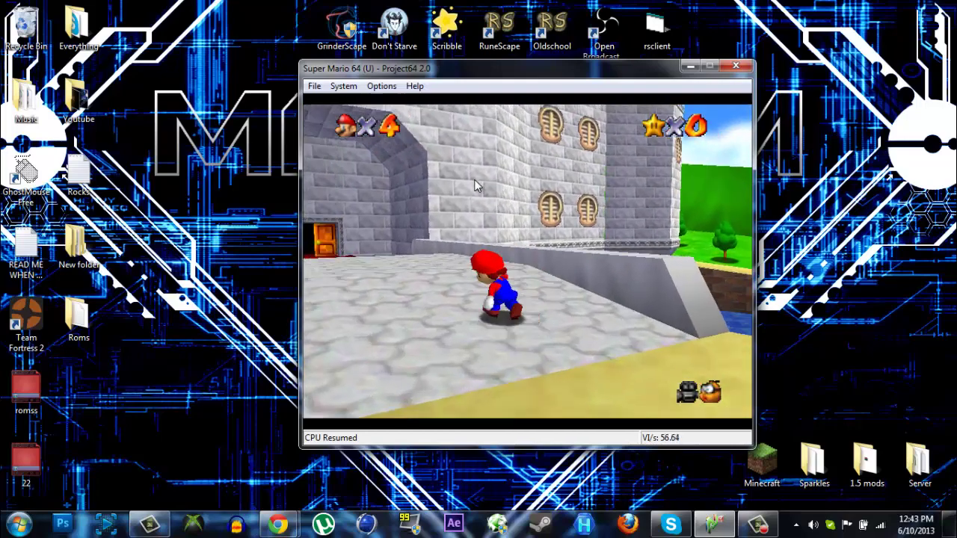
- Save the current game state again, check the Super Mario saves folder for the save file, and close the folder
left_click(343, 87)
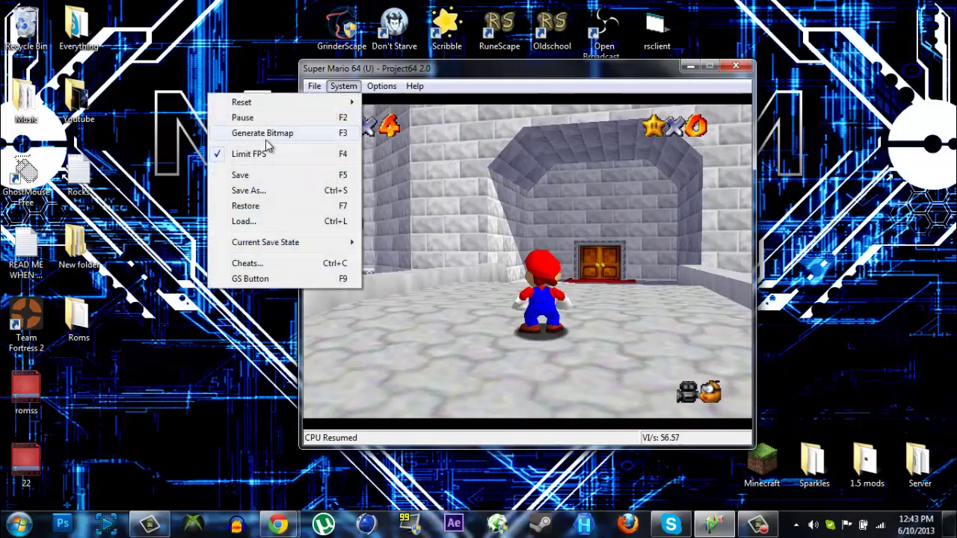
left_click(240, 175)
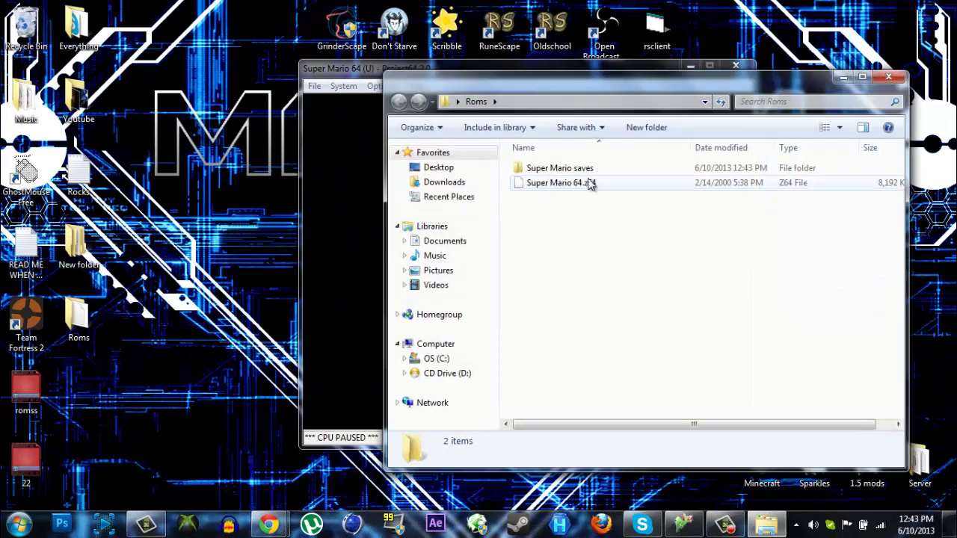
double_click(587, 174)
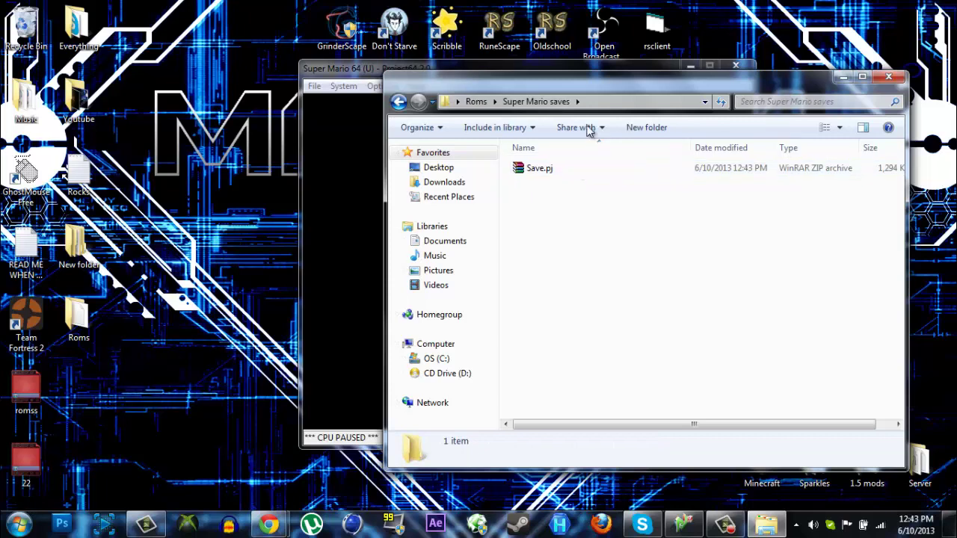
left_click(888, 77)
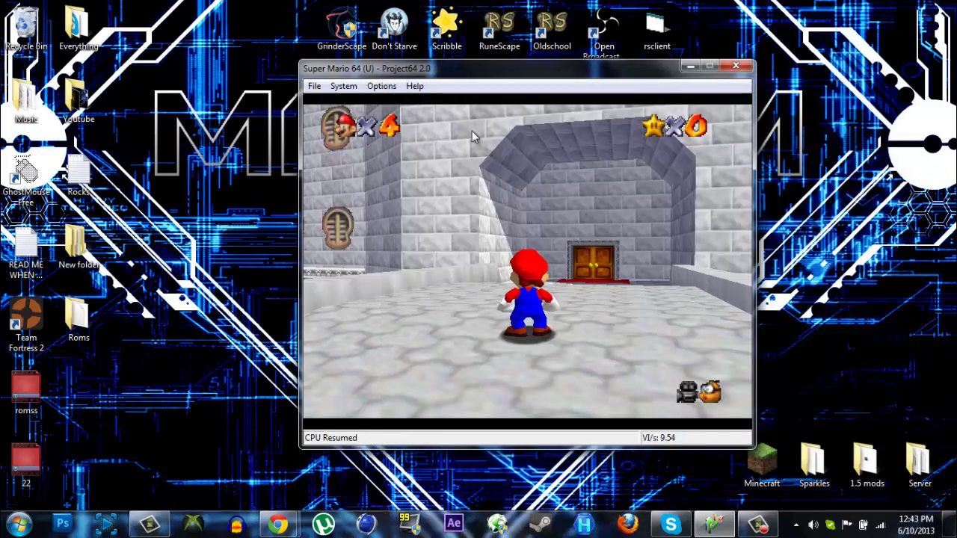
- End the emulation of the running game
left_click(344, 87)
mouse_move(314, 86)
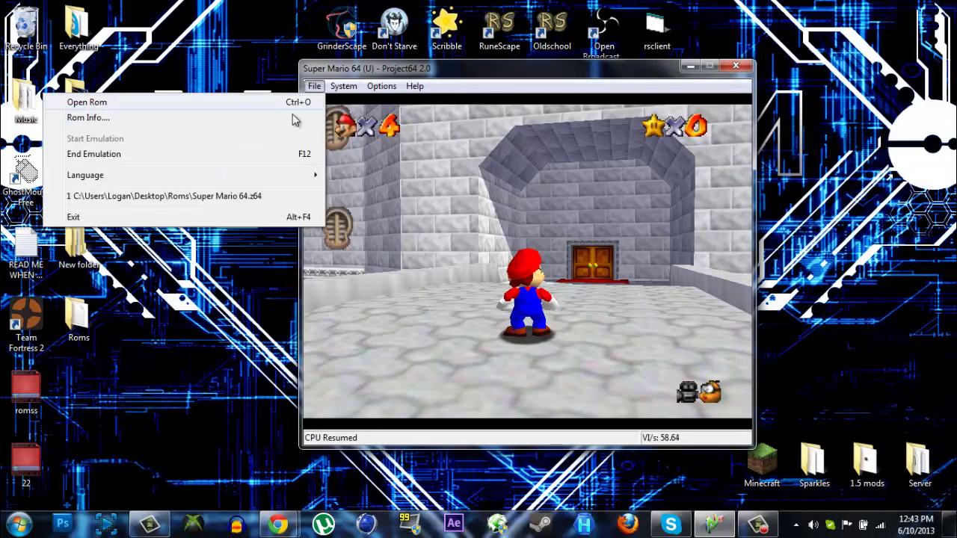
left_click(174, 155)
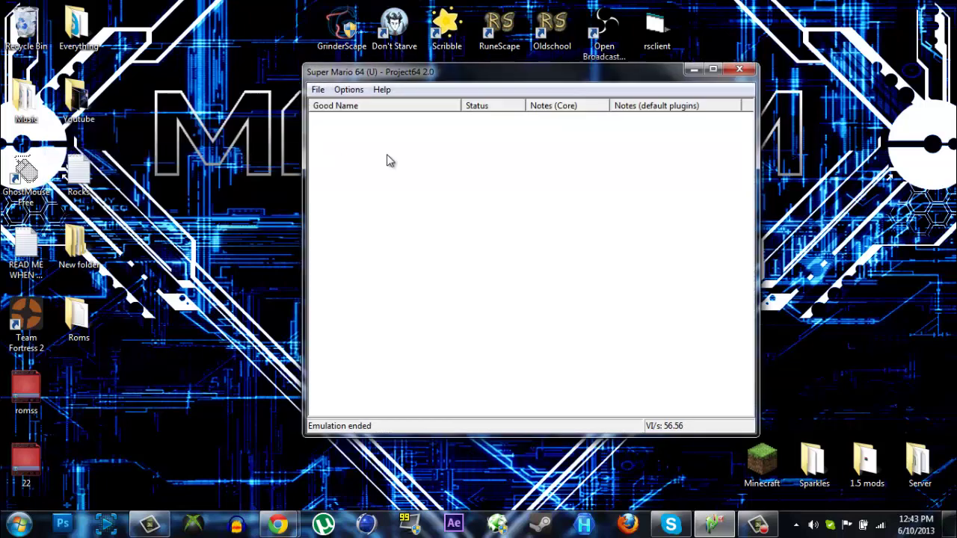
- Open the ROM Super Mario 64.z64 from the Roms folder and advance past the title to the file selection screen
left_click(312, 90)
left_click(263, 112)
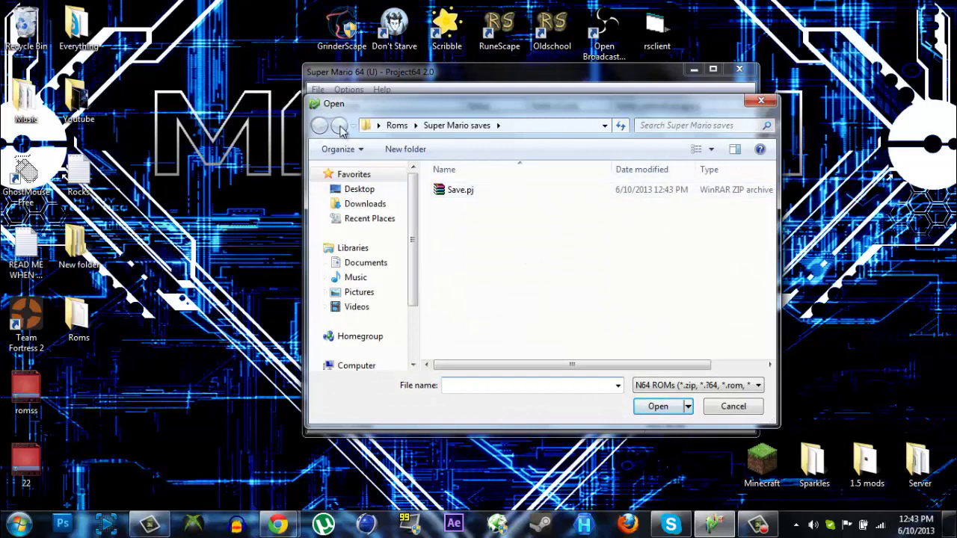
left_click(396, 125)
left_click(523, 204)
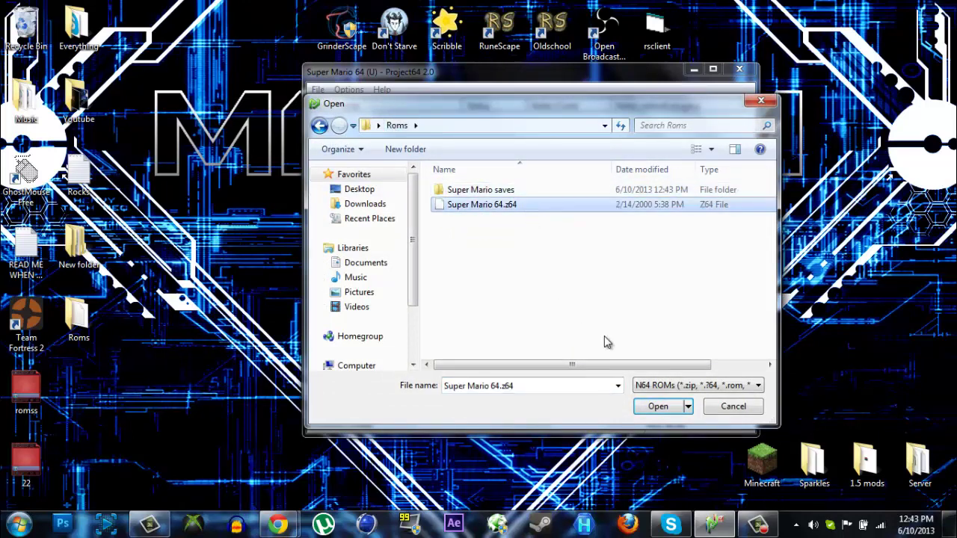
left_click(658, 407)
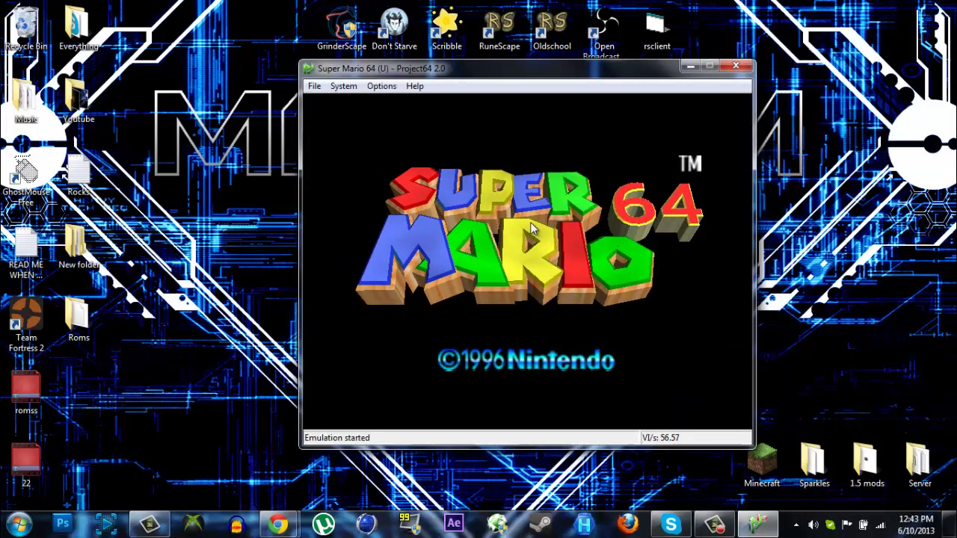
key("Return")
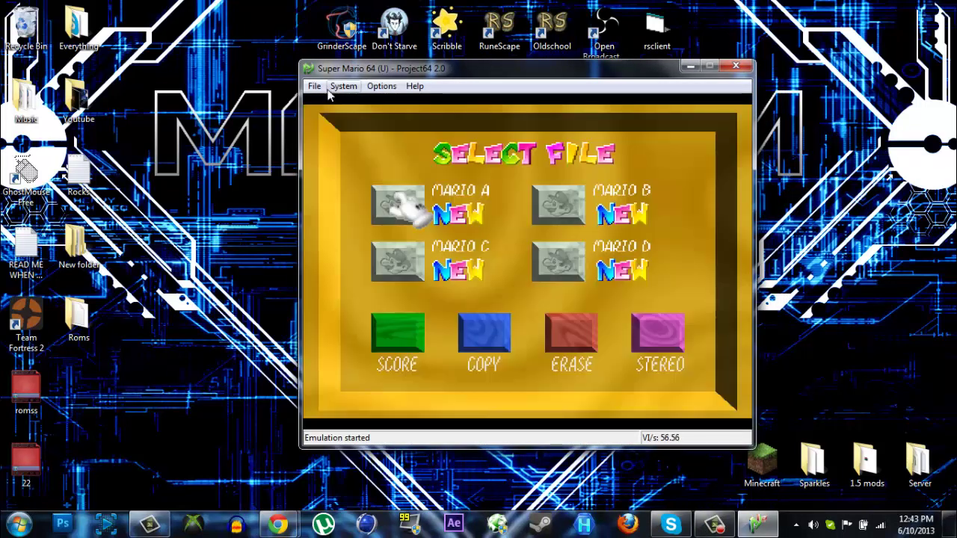
- Load the save state Save.pj from the Super Mario saves folder and move Mario to the left
left_click(343, 86)
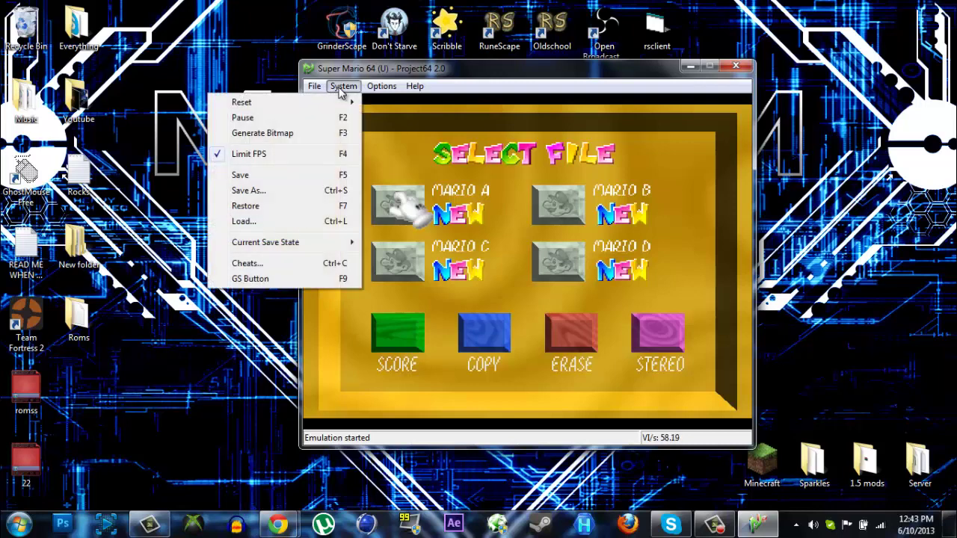
left_click(343, 86)
left_click(343, 86)
mouse_move(314, 86)
mouse_move(343, 86)
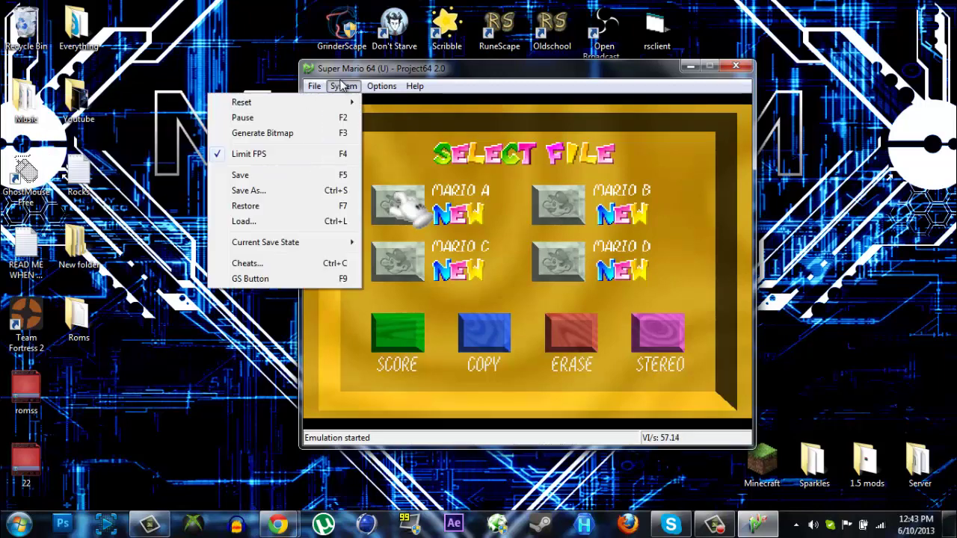
left_click(290, 222)
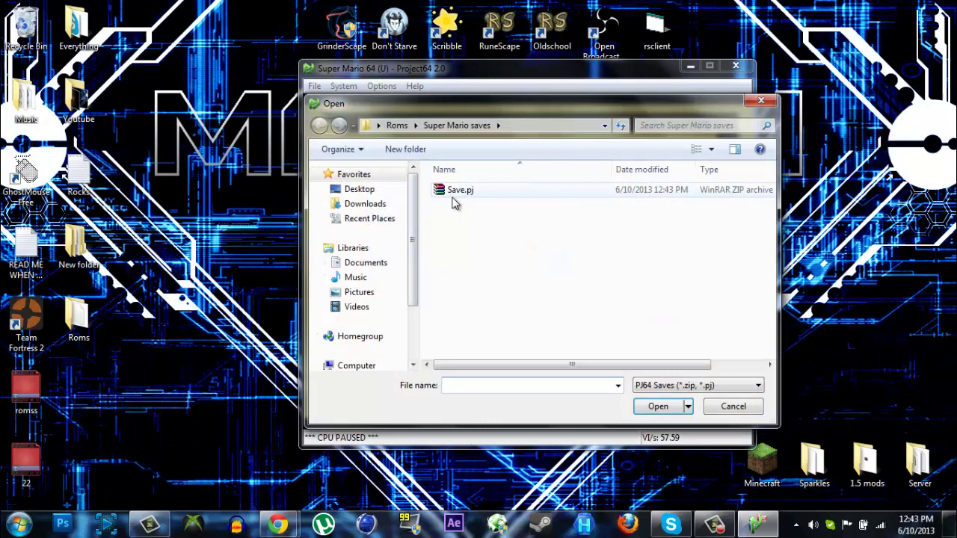
left_click(461, 193)
left_click(645, 407)
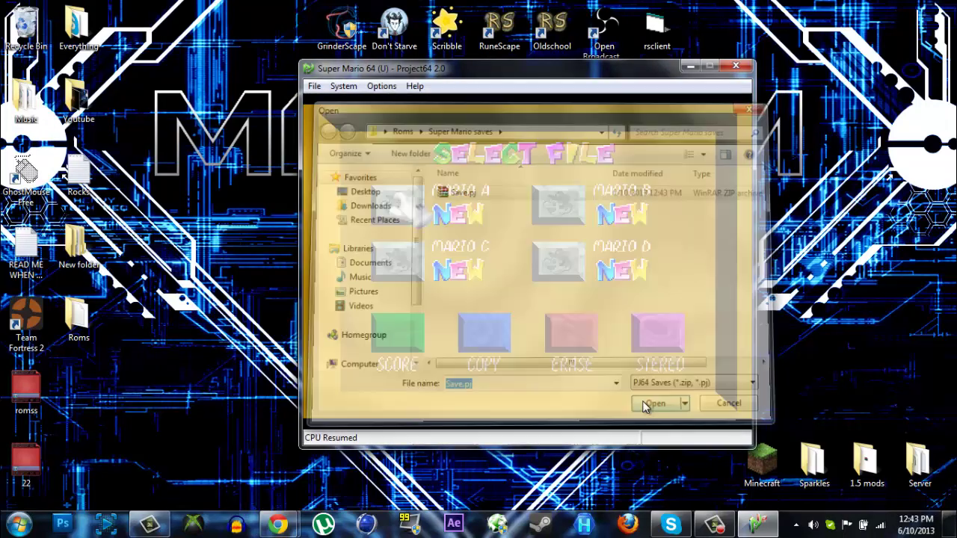
key("Left")
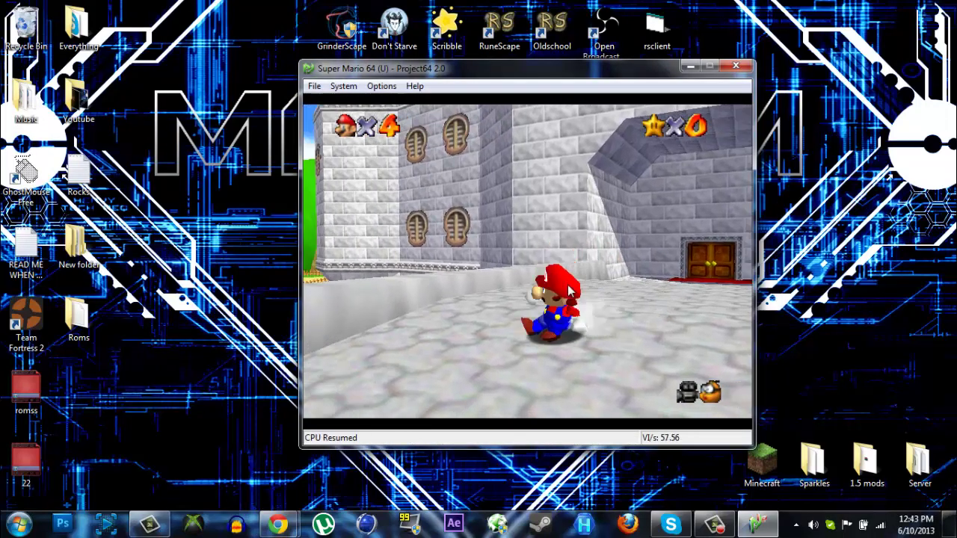